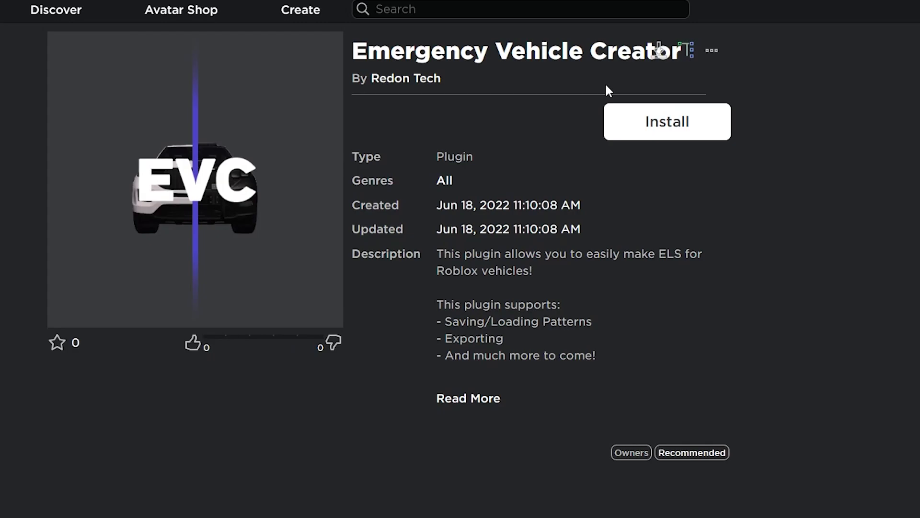
- Install the Emergency Vehicle Creator plugin by Redon Tech and acknowledge the completed installation
left_click(665, 136)
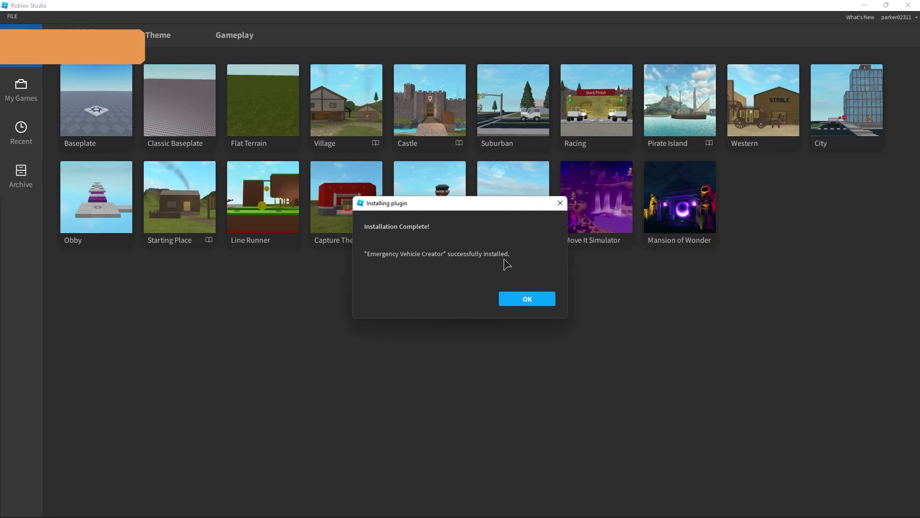
left_click(526, 299)
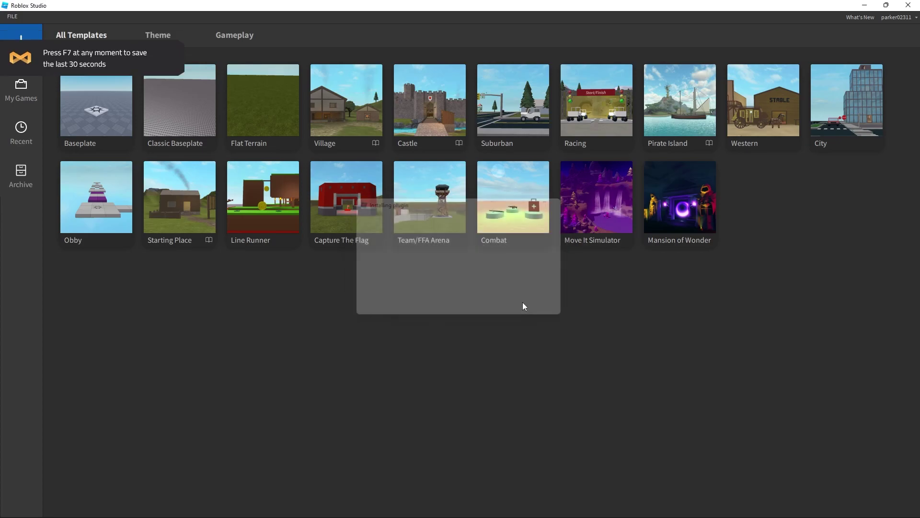
- Open the saved place file EVC Vid.rbxl from the Roblox Studio Saves folder
left_click(12, 17)
left_click(57, 50)
type("ESC")
key("Down")
key("Return")
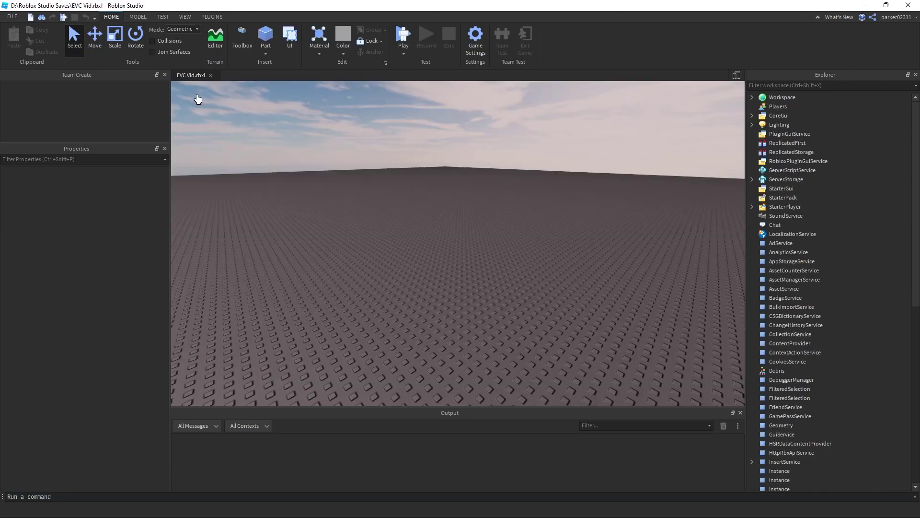
- Select the Command 90 2.0 police vehicle and expand its Body and Lightbar models in the object hierarchy
right_click_drag(488, 251, 493, 240)
scroll(493, 240, "up", 1)
left_click(493, 240)
scroll(493, 240, "up", 2)
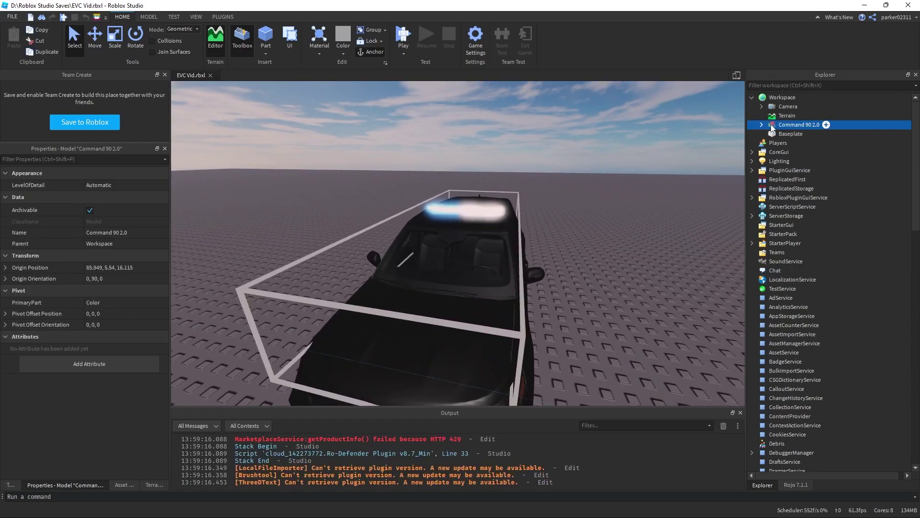
left_click(761, 125)
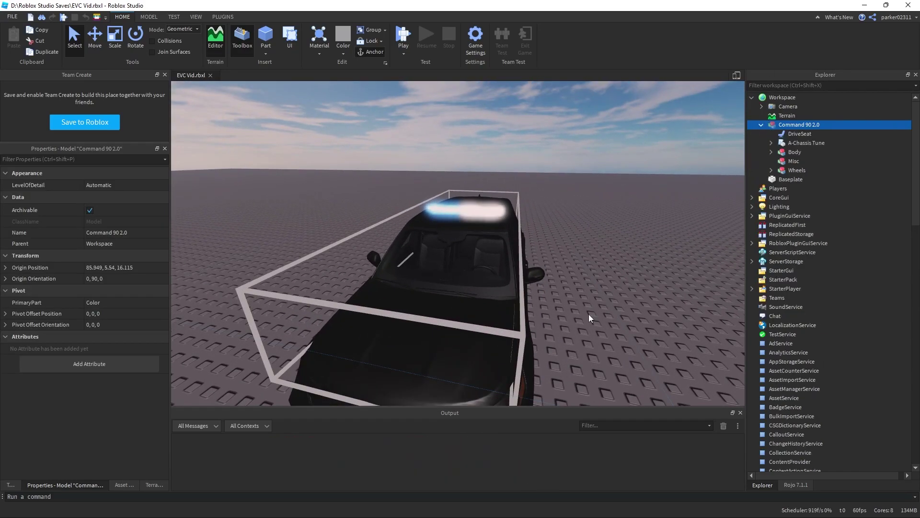
left_click(770, 152)
left_click(782, 226)
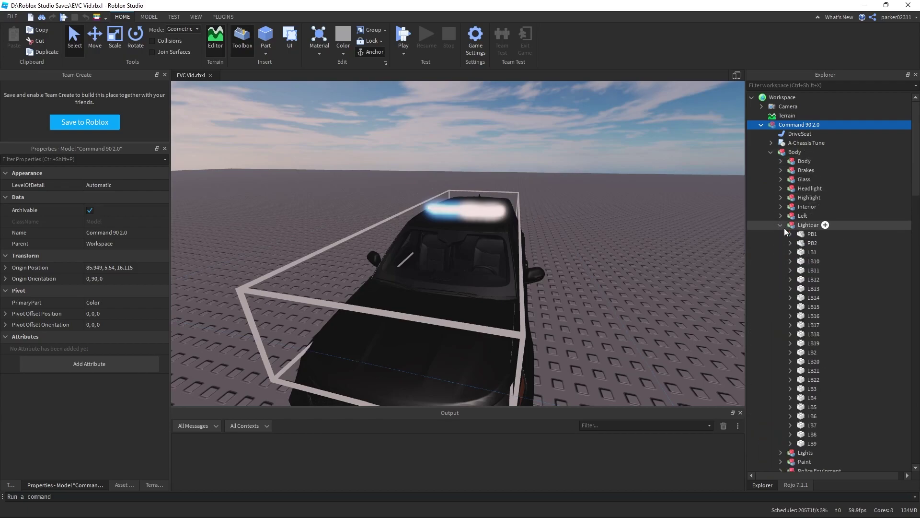
- Focus on light part PB1 in the Lightbar model and inspect the vehicle's front lights and roof lightbar
left_click(805, 233)
key("f")
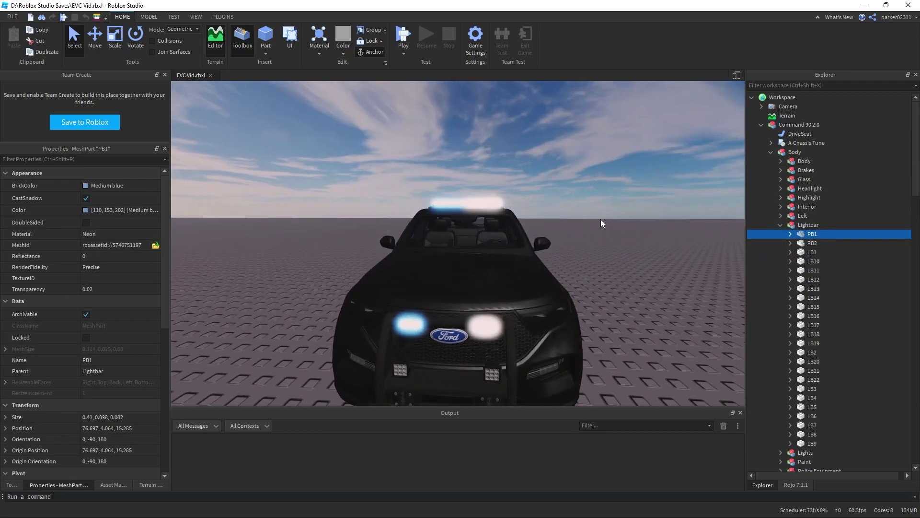
right_click_drag(492, 256, 494, 258)
scroll(494, 258, "down", 5)
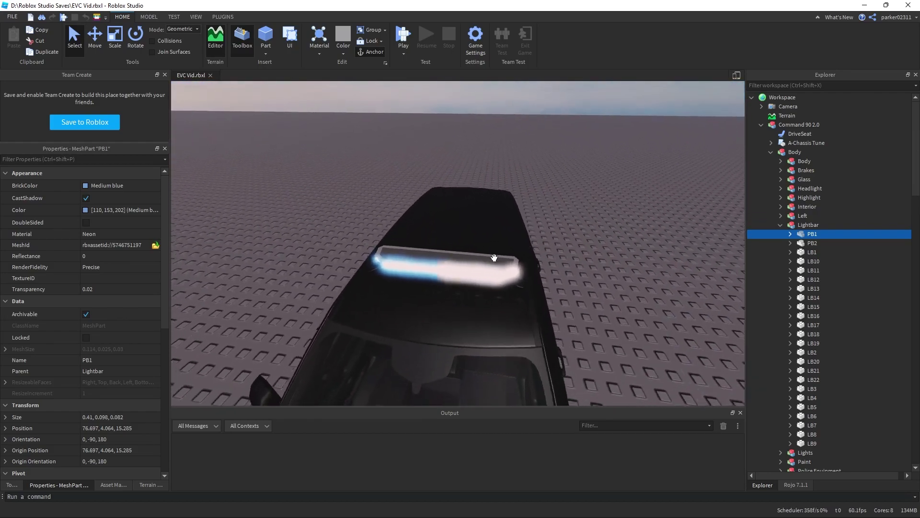
scroll(786, 307, "down", 5)
left_click(782, 341)
left_click(781, 340)
right_click_drag(610, 271, 606, 271)
scroll(606, 272, "down", 3)
scroll(830, 206, "up", 5)
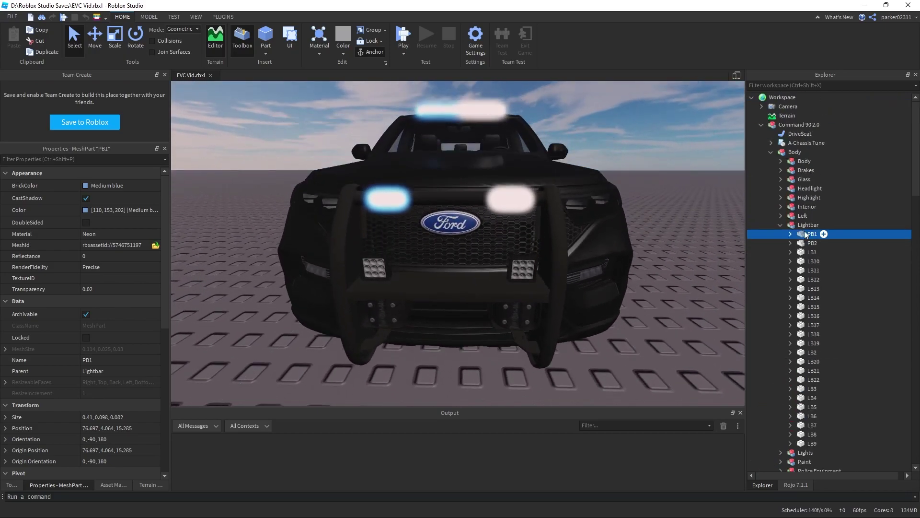
- Inspect light parts PB2 and LB1, focus on LB1, and collapse the Command 90 2.0 model
left_click(809, 243)
left_click(811, 252)
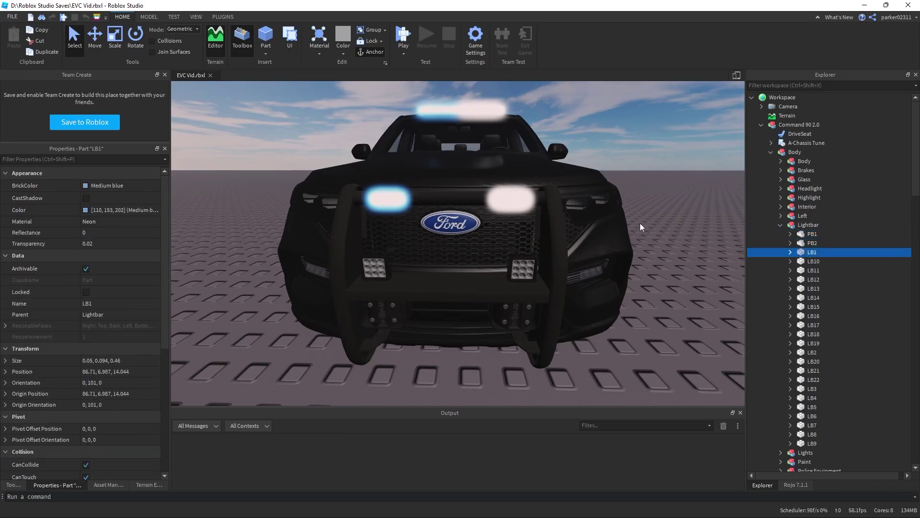
key("f")
left_click(643, 218)
scroll(643, 219, "down", 8)
right_click_drag(643, 219, 632, 210)
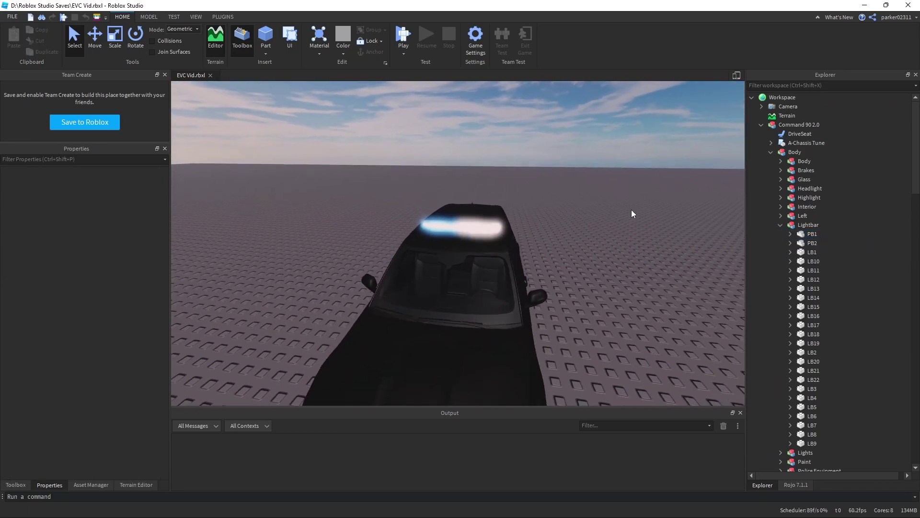
left_click(761, 124)
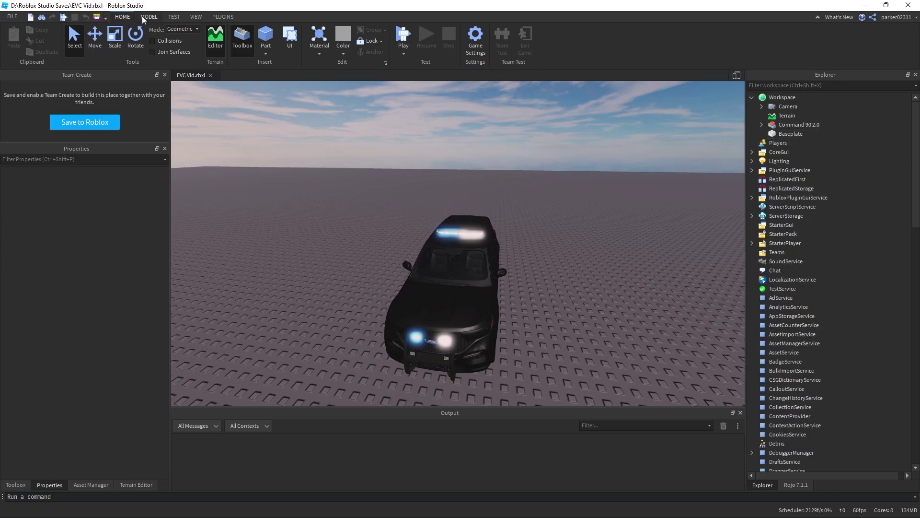
- Open plugin management and look through the installed plugins for Emergency Vehicle Creator
left_click(233, 19)
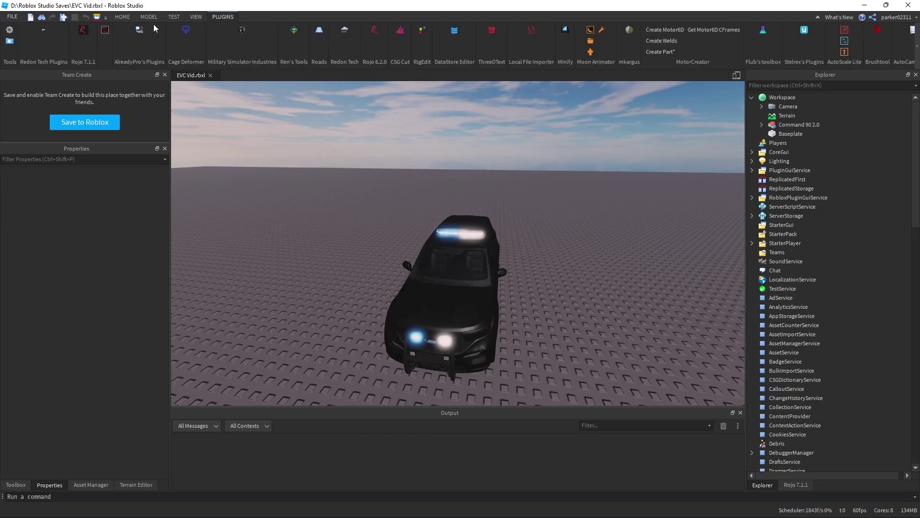
left_click(9, 29)
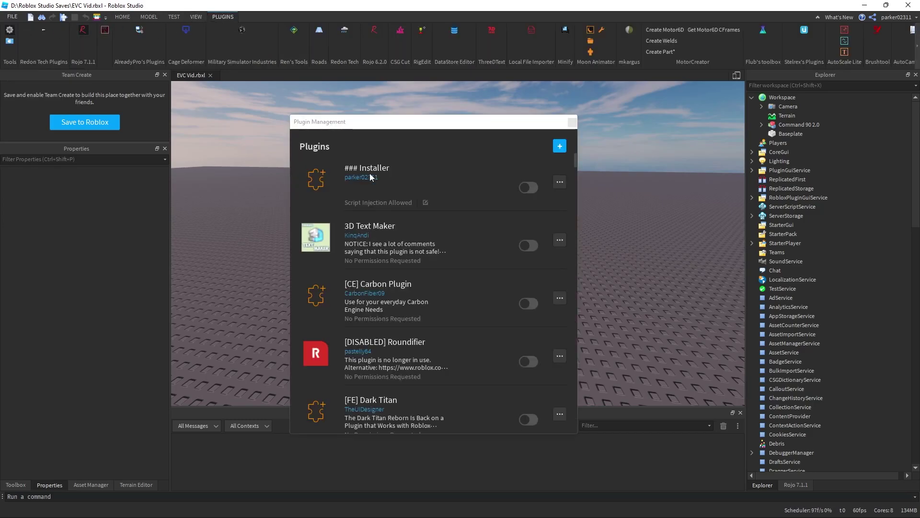
scroll(462, 224, "down", 15)
scroll(472, 256, "down", 6)
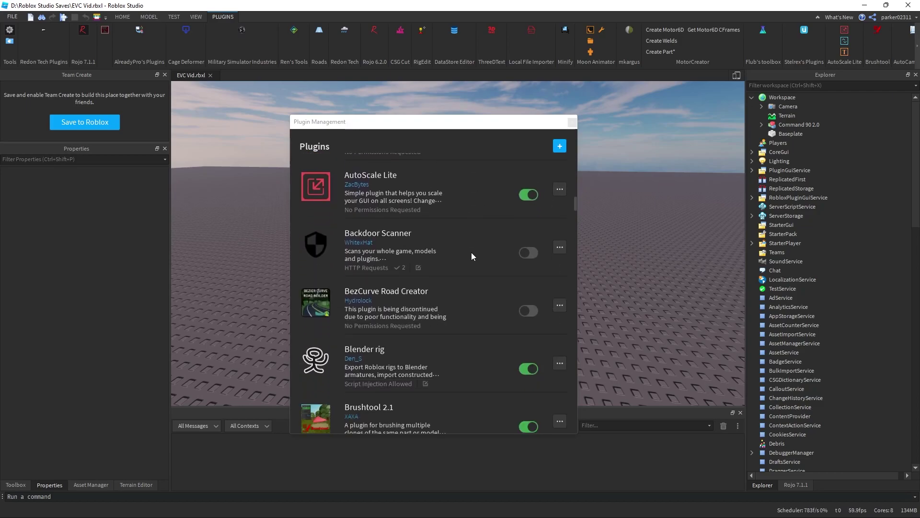
scroll(471, 256, "down", 3)
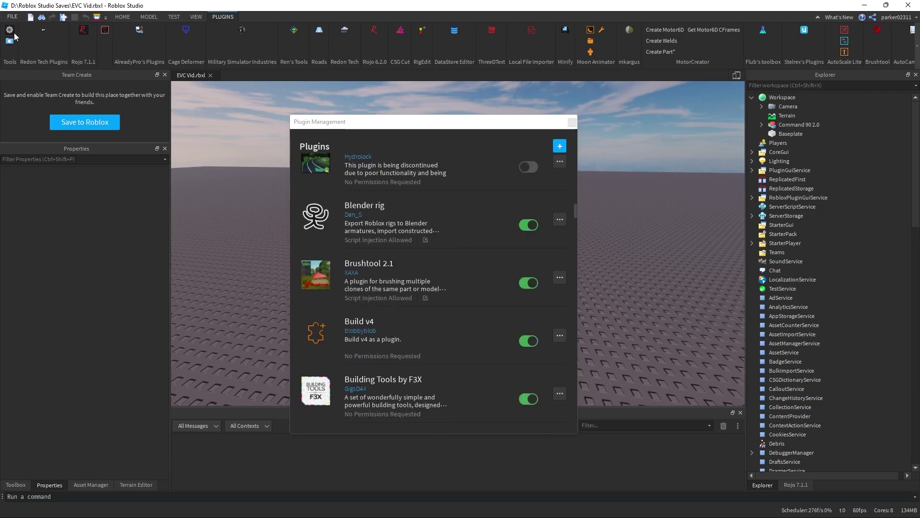
scroll(464, 251, "down", 6)
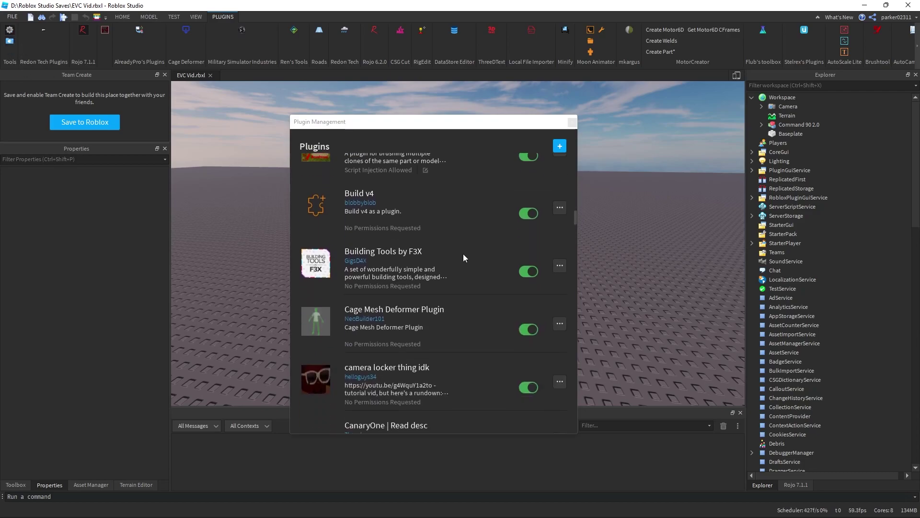
scroll(453, 251, "down", 6)
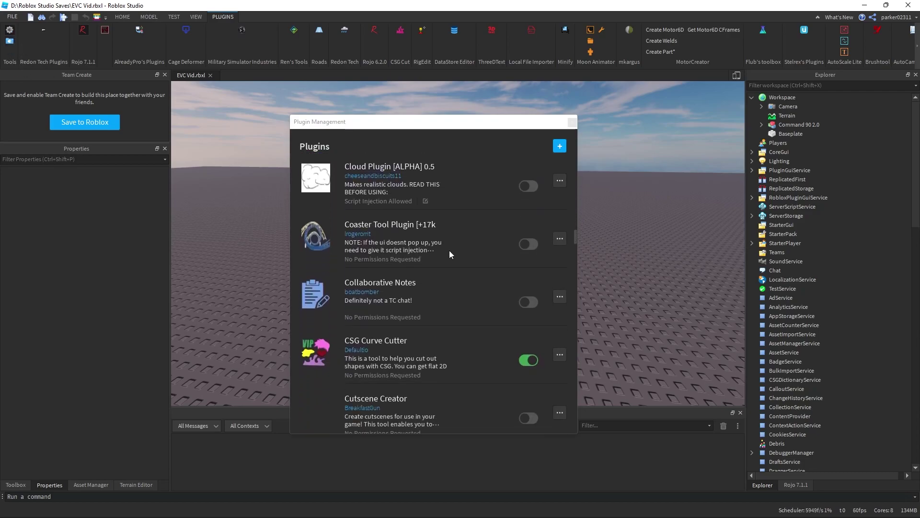
scroll(450, 254, "down", 8)
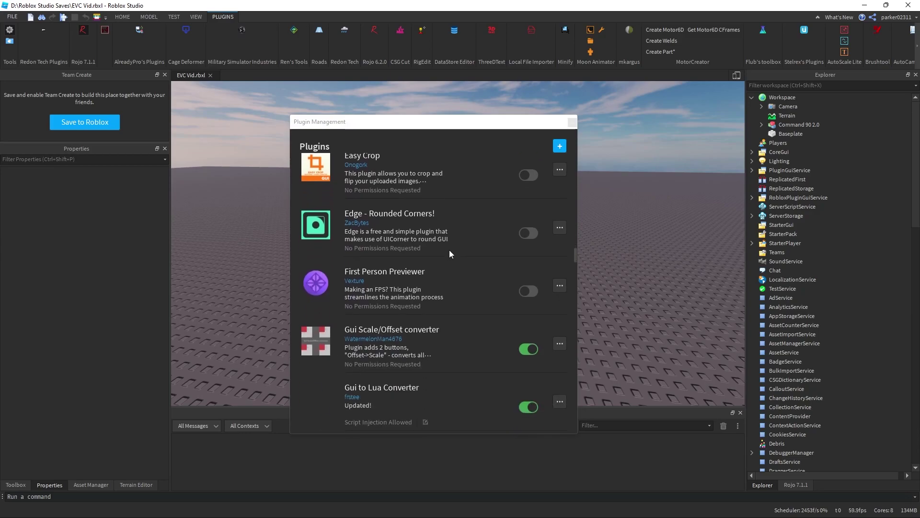
scroll(447, 254, "down", 8)
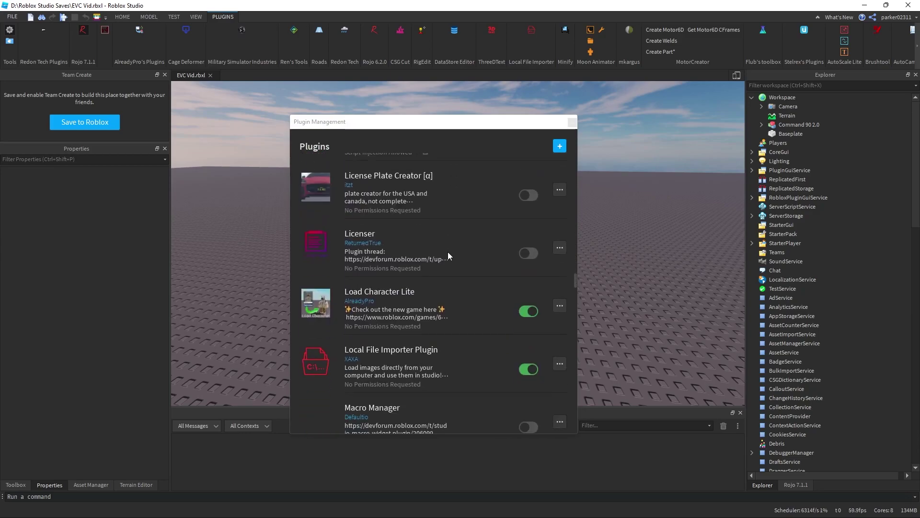
scroll(447, 252, "down", 10)
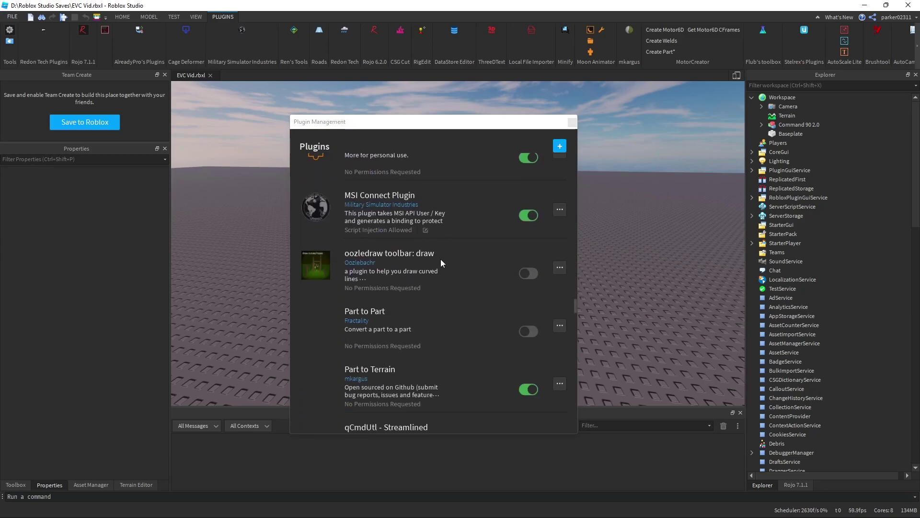
scroll(431, 266, "down", 9)
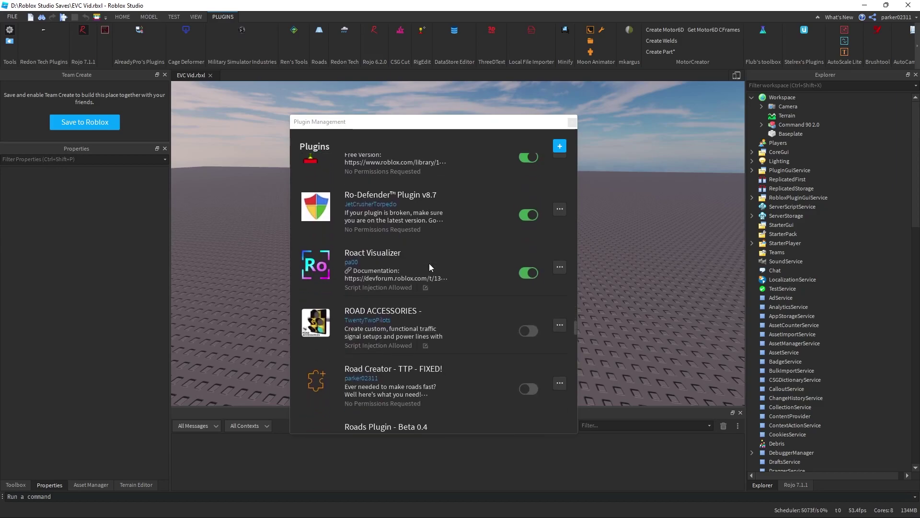
scroll(430, 267, "down", 9)
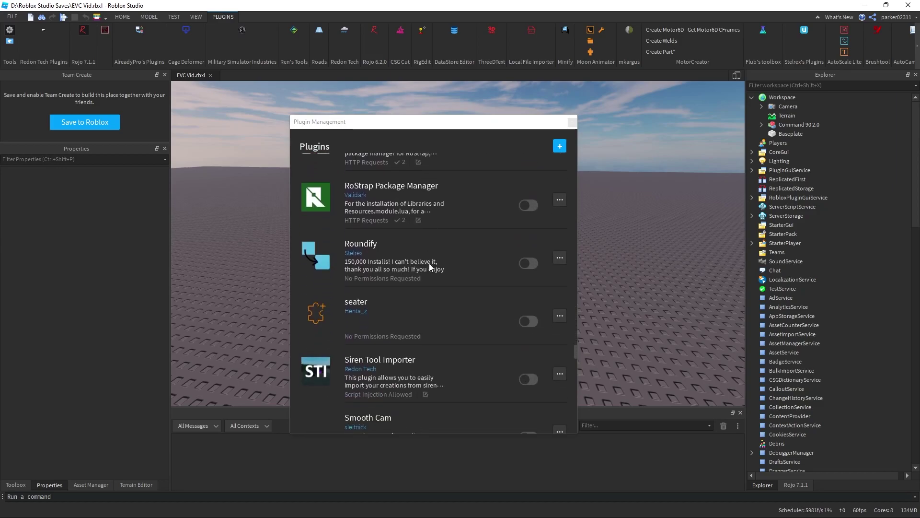
scroll(427, 269, "up", 3)
scroll(424, 271, "down", 18)
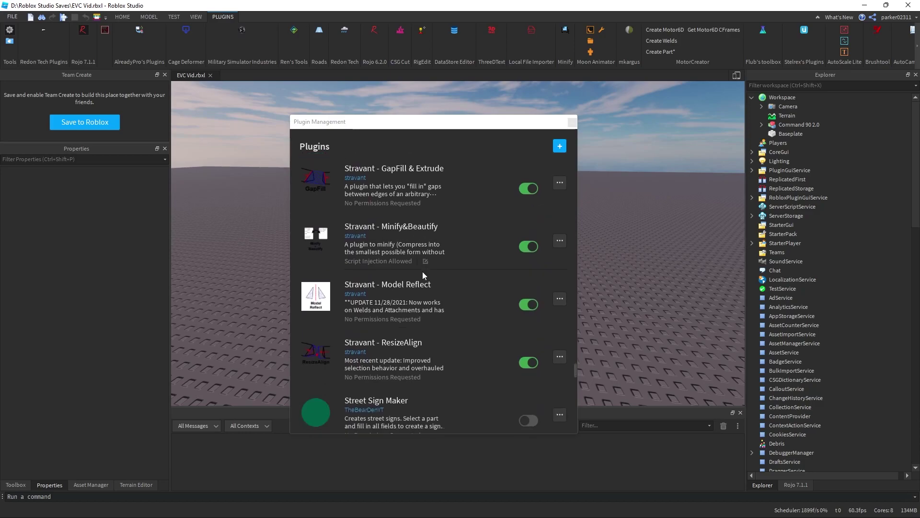
scroll(424, 273, "down", 15)
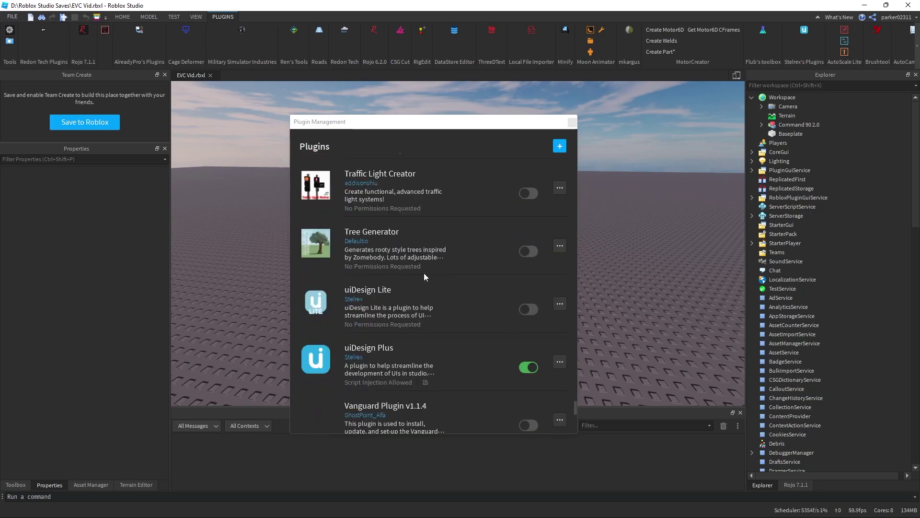
scroll(424, 272, "down", 2)
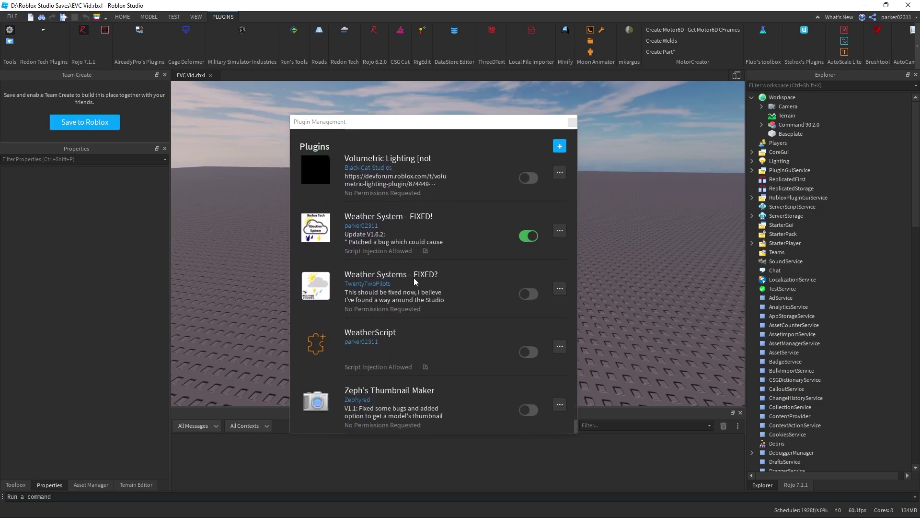
scroll(399, 280, "up", 20)
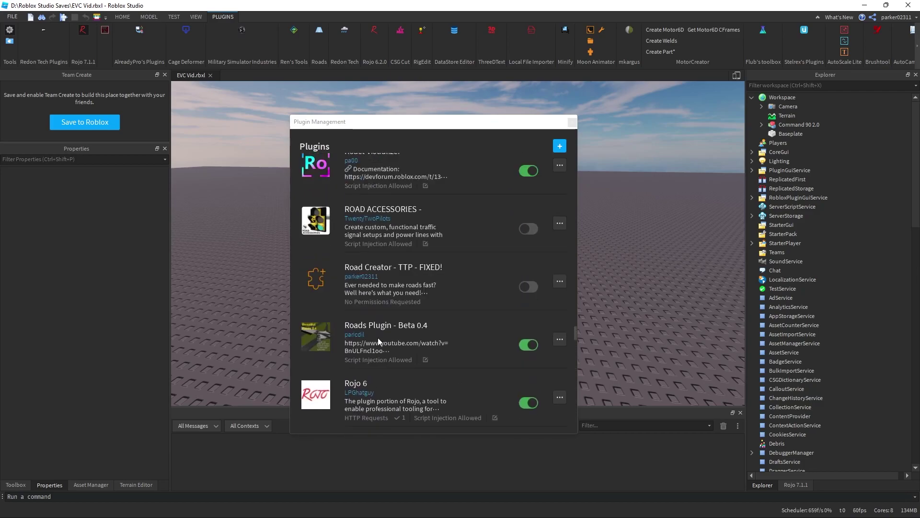
scroll(374, 345, "up", 10)
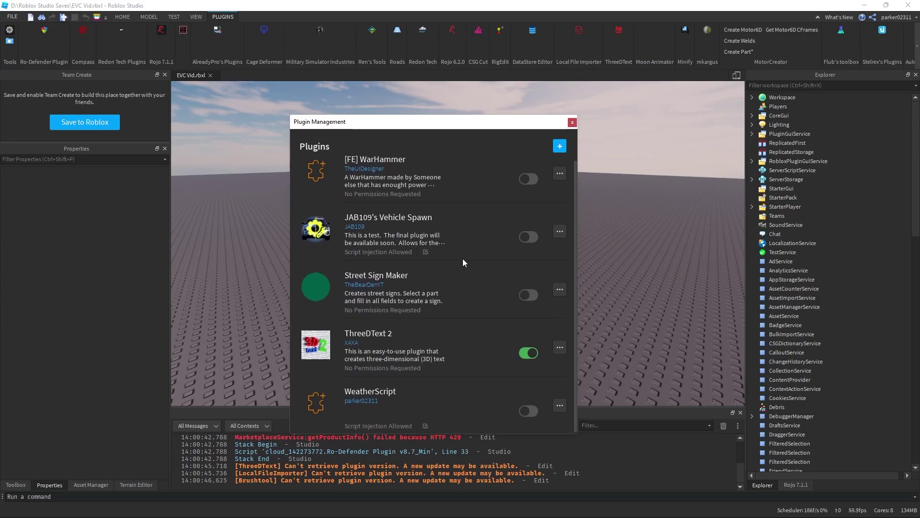
- Check the reloaded plugin list for Emergency Vehicle Creator and close plugin management
scroll(461, 261, "up", 1)
scroll(461, 261, "down", 1)
scroll(461, 260, "up", 1)
scroll(461, 260, "down", 1)
scroll(461, 260, "down", 1)
scroll(461, 261, "up", 1)
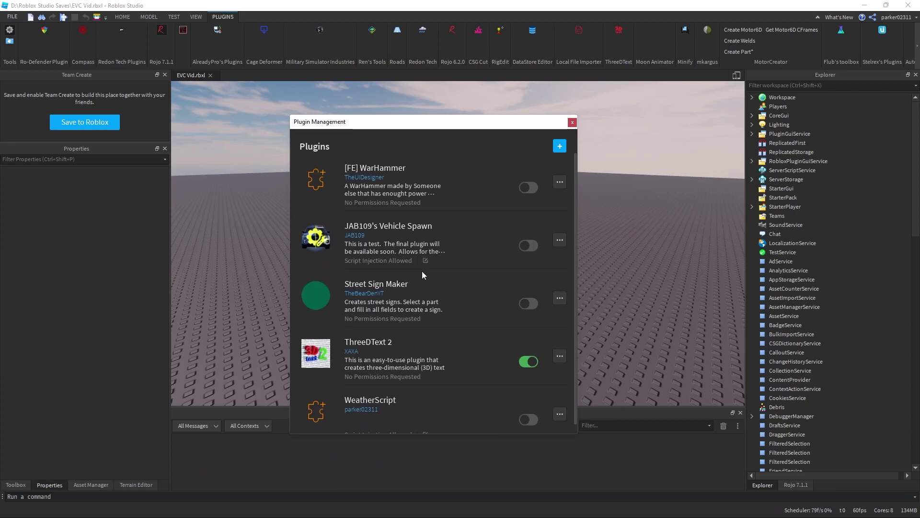
left_click(572, 122)
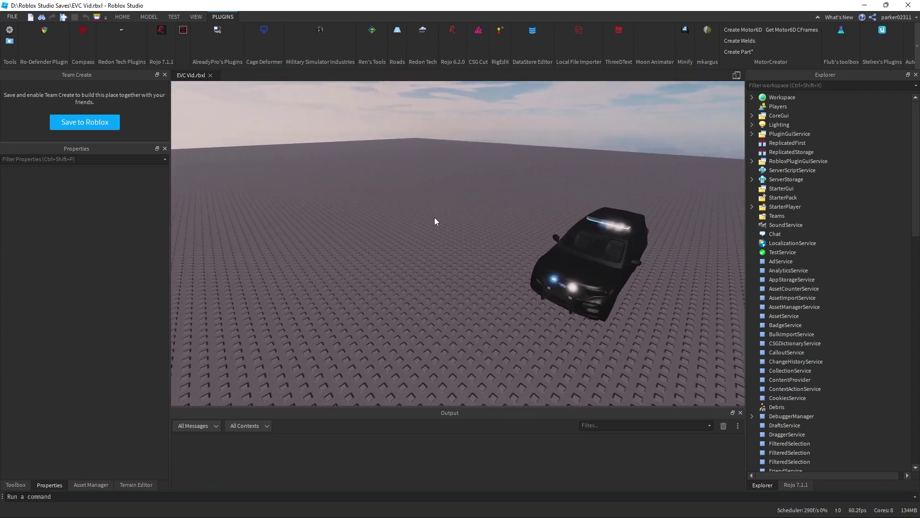
- Reopen plugin management and locate the Emergency Vehicle Creator entry to check its script injection permission
left_click(9, 30)
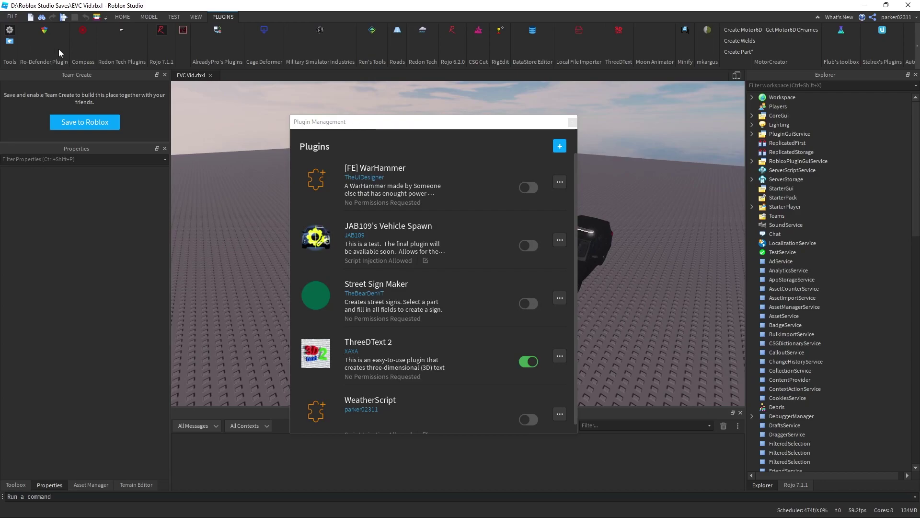
scroll(477, 239, "up", 1)
scroll(497, 240, "down", 1)
scroll(475, 237, "up", 1)
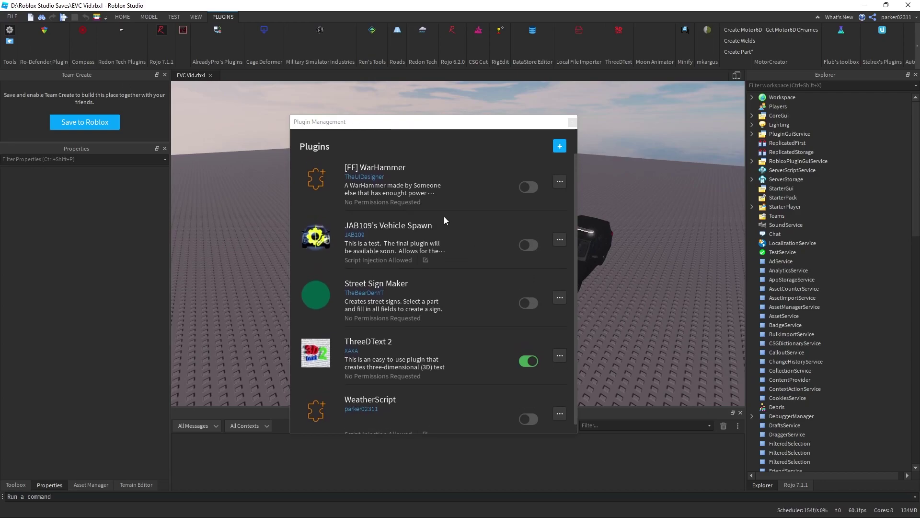
scroll(426, 249, "down", 3)
scroll(431, 254, "up", 2)
scroll(436, 256, "down", 2)
scroll(439, 269, "up", 3)
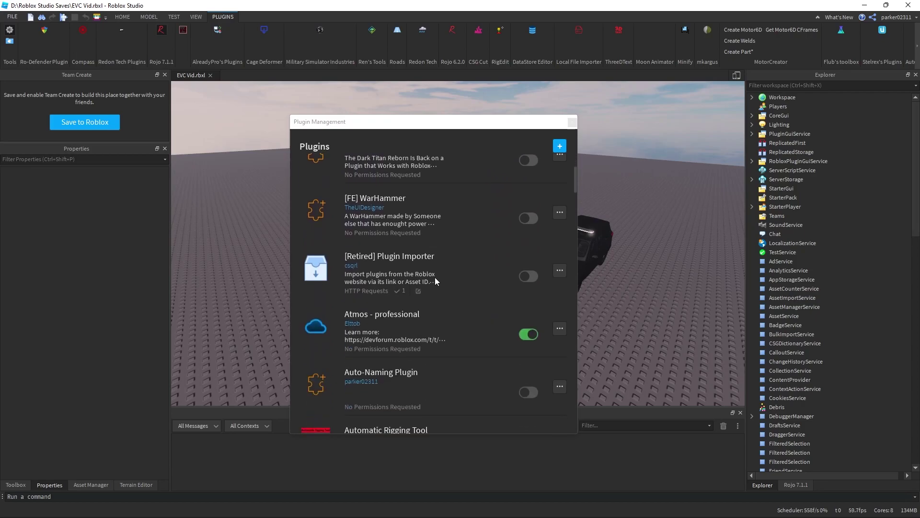
scroll(433, 291, "down", 15)
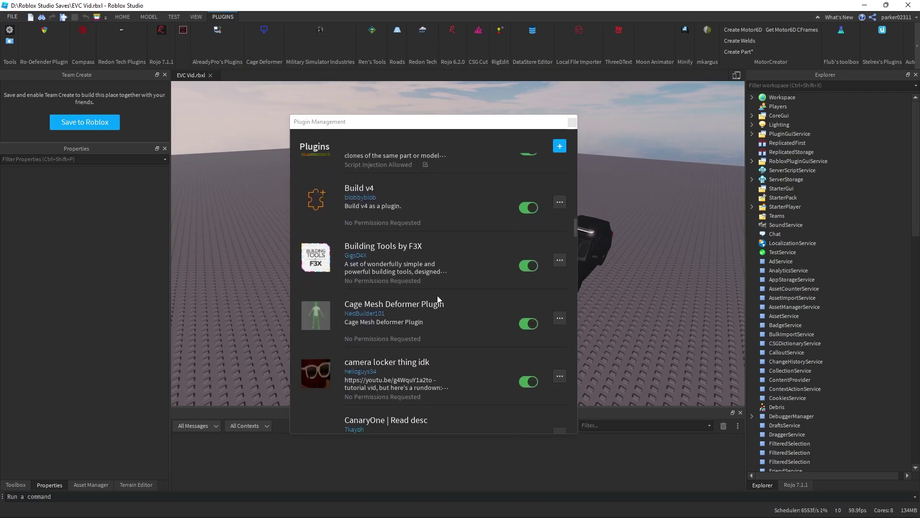
scroll(437, 295, "down", 7)
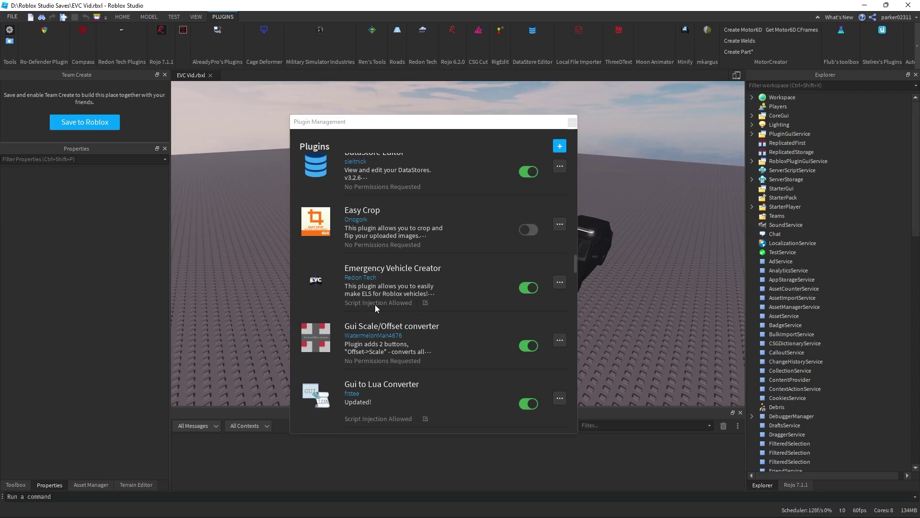
- Toggle Emergency Vehicle Creator's script injection permission off and back on, and close plugin management
left_click(426, 303)
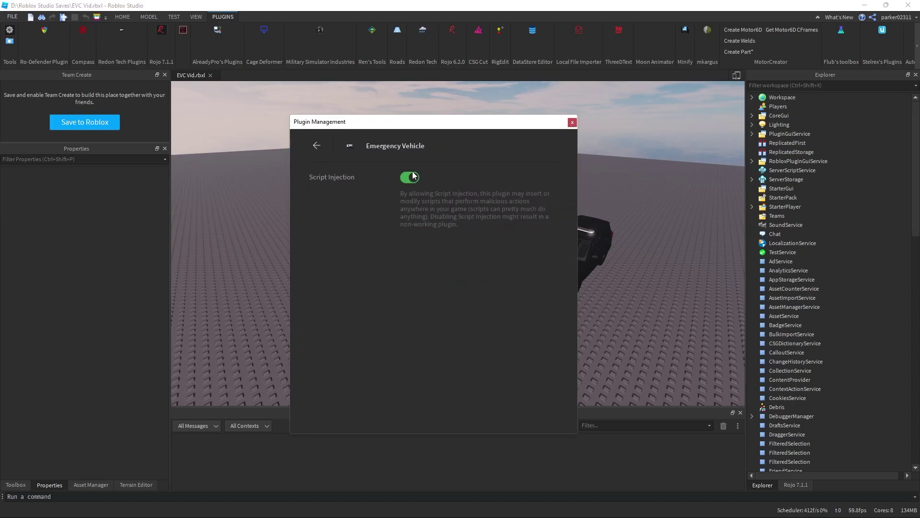
left_click(416, 179)
left_click(403, 179)
left_click(316, 145)
left_click(572, 123)
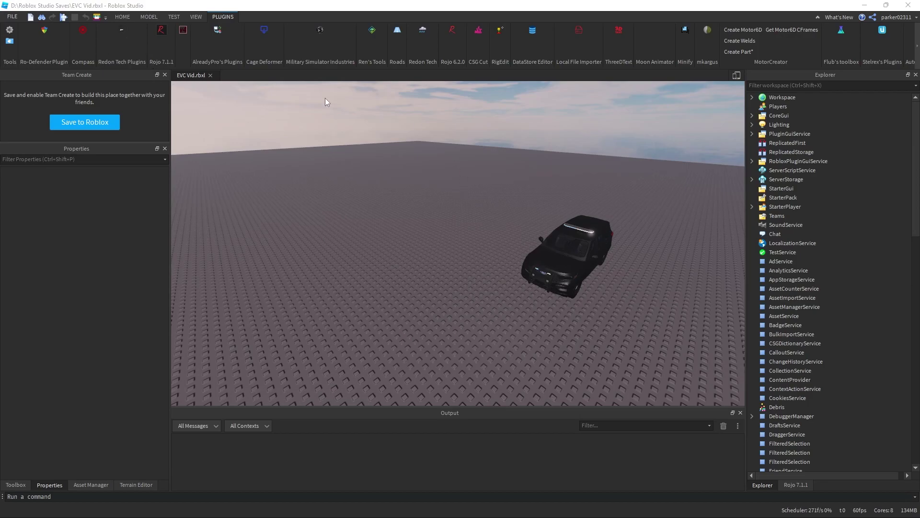
- Open the Emergency Vehicle Creator window and look over the first column of its pattern grid
left_click(118, 35)
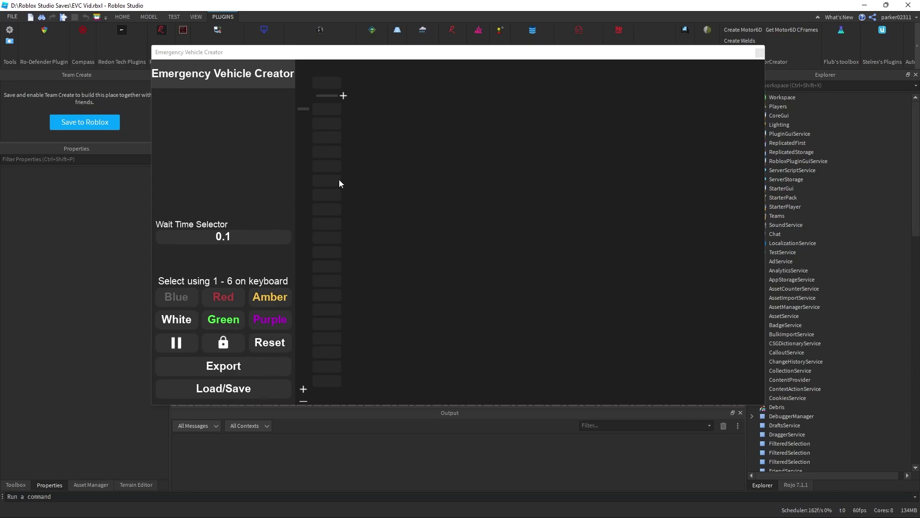
left_click(464, 153)
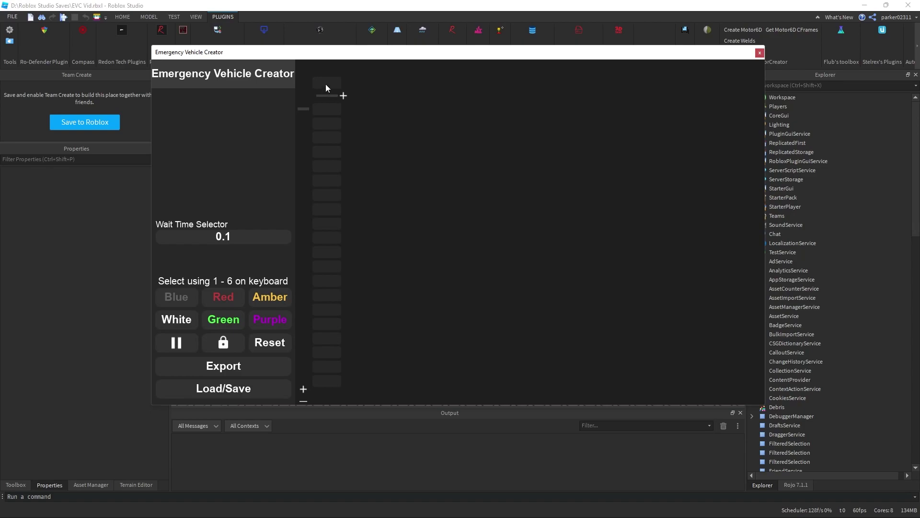
left_click_drag(324, 106, 322, 354)
mouse_move(322, 354)
right_mouse_down()
mouse_move(304, 164)
mouse_move(321, 110)
right_mouse_up()
left_click_drag(321, 113, 321, 271)
- Add three columns to the pattern grid and delete them again, confirming each deletion
left_click(343, 96)
left_click(373, 96)
left_click(403, 96)
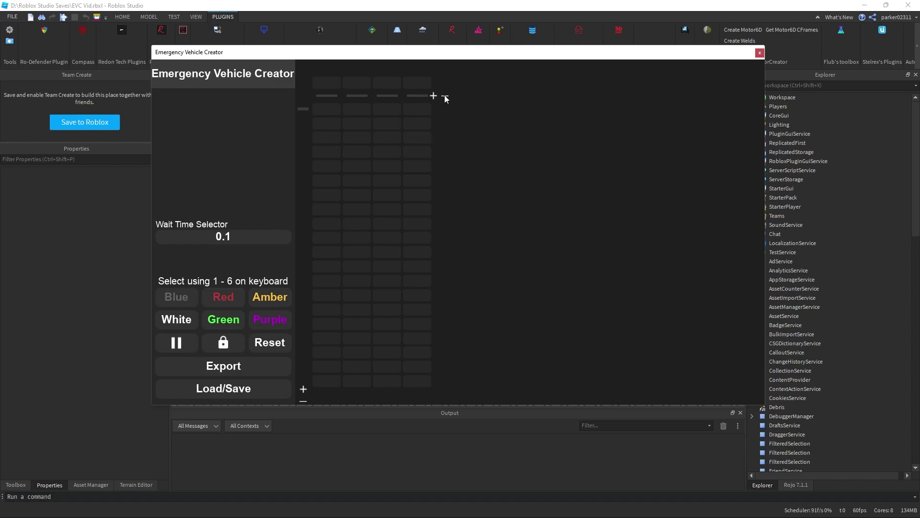
left_click(445, 96)
left_click(419, 248)
left_click(414, 96)
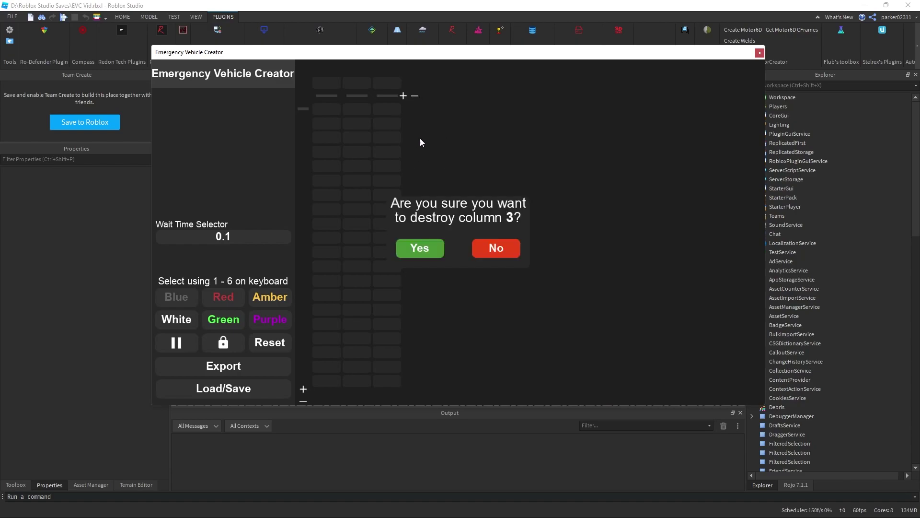
left_click(415, 248)
left_click(385, 95)
left_click(418, 248)
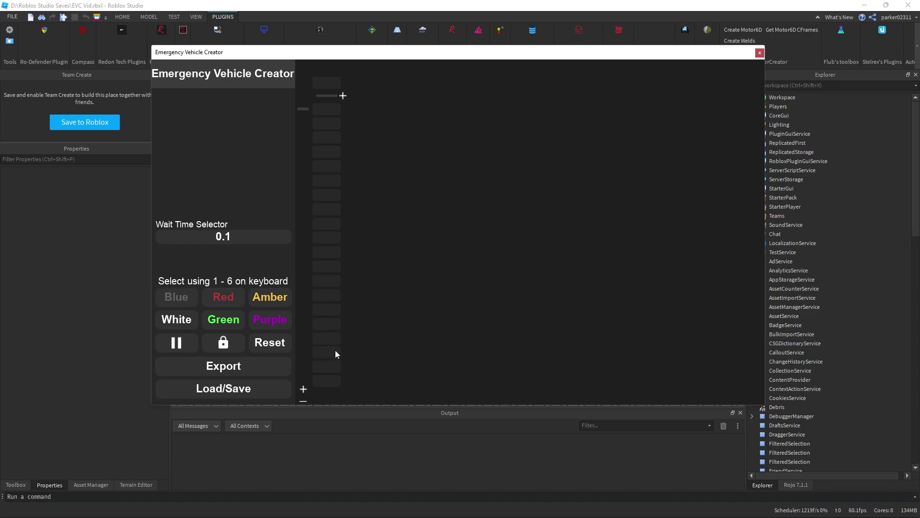
- Add three rows to the end of the pattern grid
left_click(304, 390)
scroll(318, 367, "down", 1)
left_click(306, 390)
scroll(318, 362, "down", 1)
left_click(303, 391)
scroll(307, 391, "down", 1)
- Delete seven rows from the end of the pattern grid, confirming each deletion
left_click(303, 401)
left_click(415, 249)
left_click(304, 400)
left_click(417, 250)
left_click(303, 402)
left_click(431, 247)
left_click(303, 402)
left_click(420, 253)
left_click(303, 386)
left_click(419, 248)
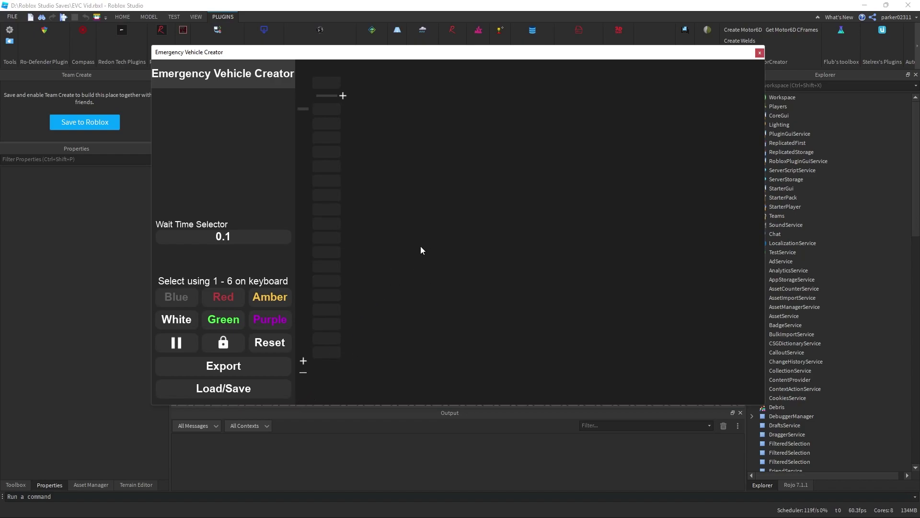
left_click(303, 373)
left_click(431, 250)
left_click(303, 358)
left_click(415, 249)
- Extend the pattern grid to four columns plus a second section with two columns, and reset the whole grid
left_click(342, 95)
left_click(373, 95)
left_click(403, 96)
left_click(433, 95)
left_click(494, 95)
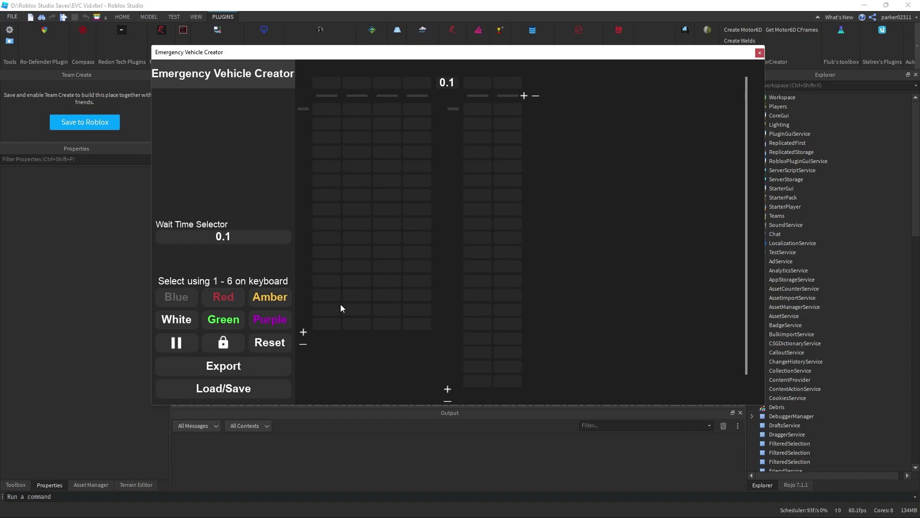
left_click(278, 340)
left_click(491, 248)
left_click(424, 252)
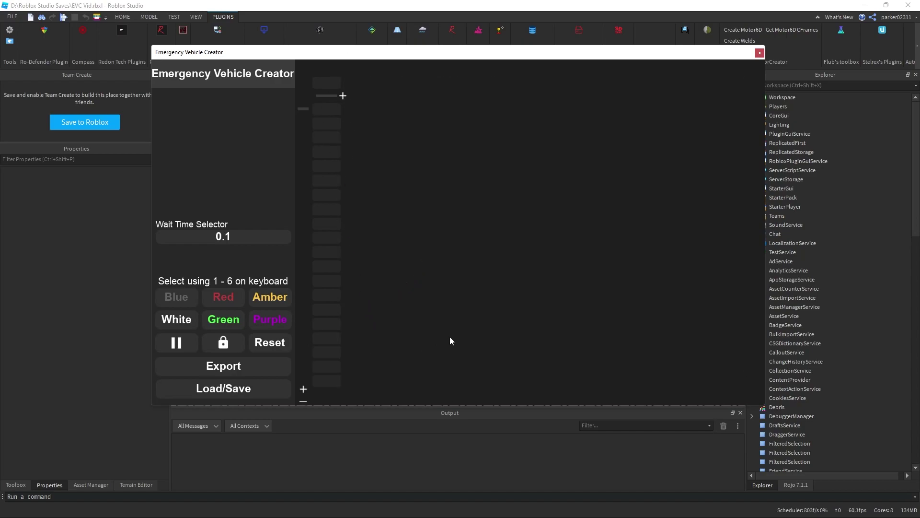
- Toggle the pattern playback, and open the Load/Save dialog and cancel it
key("space")
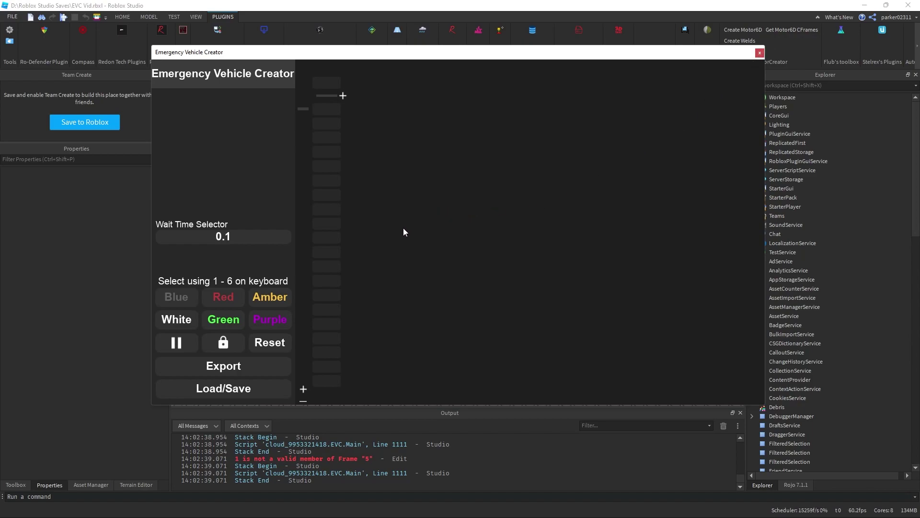
left_click(247, 386)
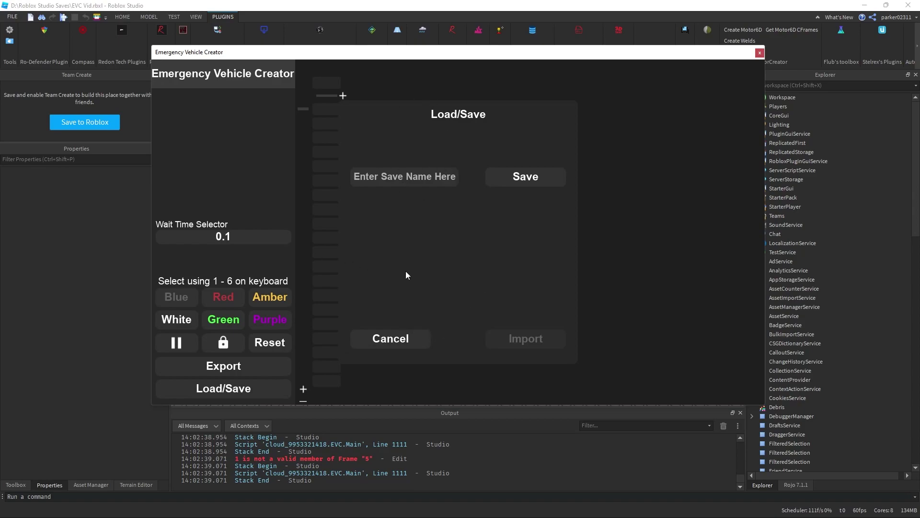
left_click(365, 333)
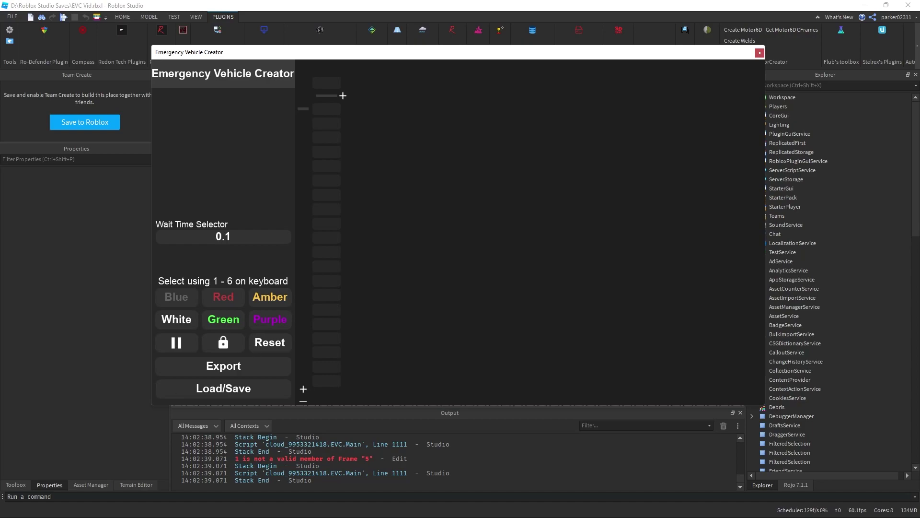
- Try the pause and reset functions on the pattern grid and clear the output log
key("space")
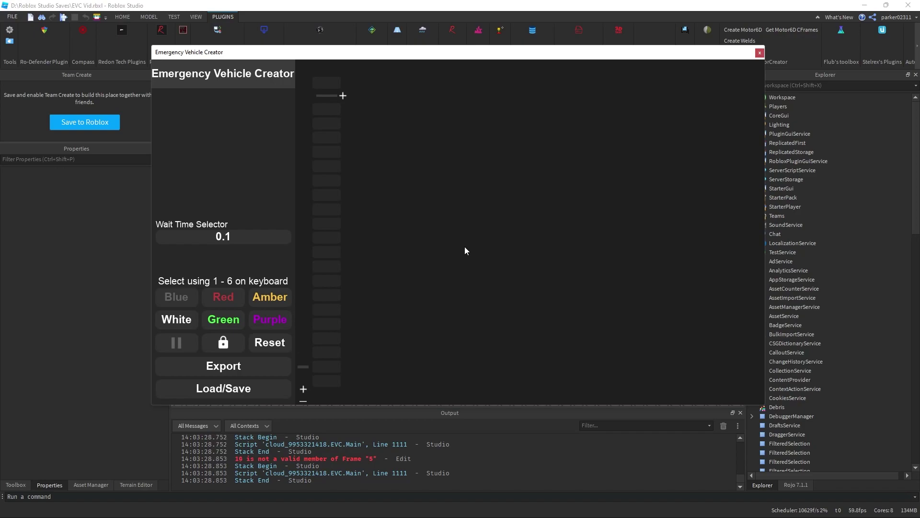
key("r")
left_click(416, 250)
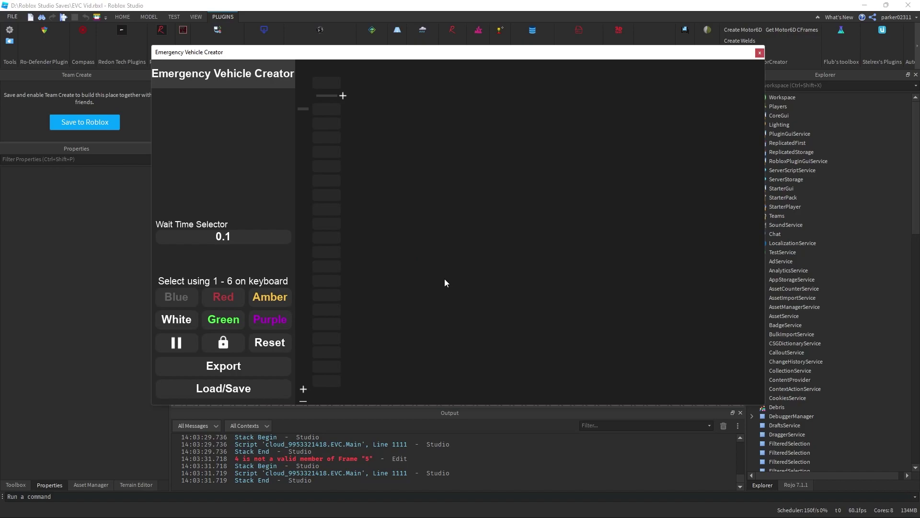
key("ctrl+k")
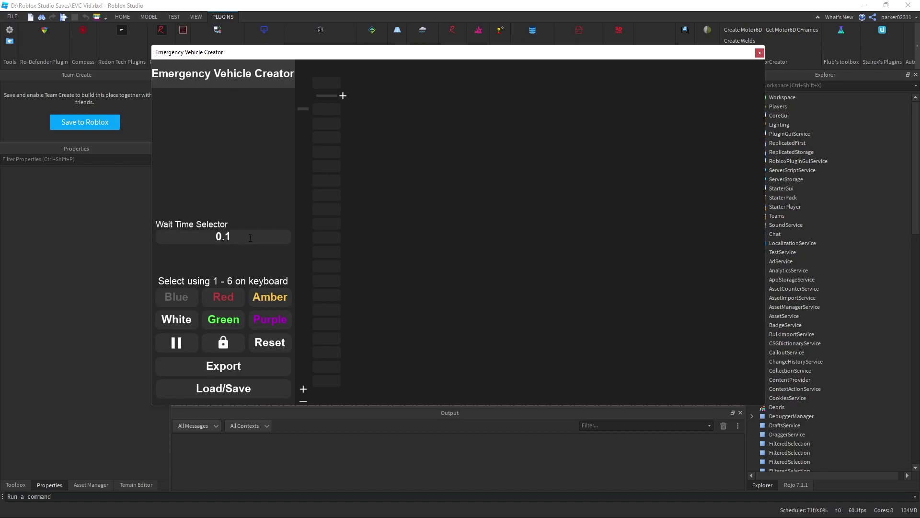
- Set the pattern's wait time to 0.075
left_click(233, 231)
type("0.075")
key("Return")
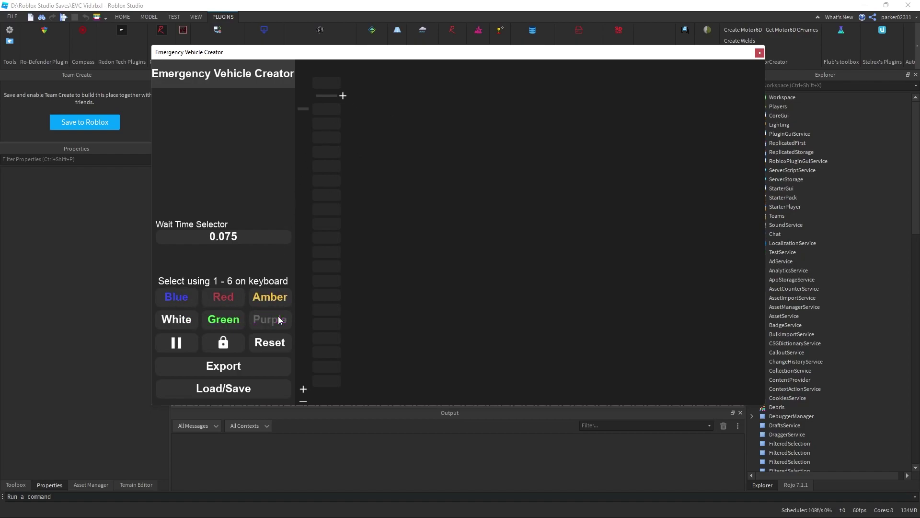
- Cycle the active light color through Red, Amber, White, Green and Purple, ending on Blue
left_click(261, 293)
left_click(181, 298)
left_click(180, 317)
left_click(183, 293)
key("2")
key("3")
key("4")
key("5")
key("6")
key("1")
key("2")
key("3")
key("4")
key("5")
key("6")
key("1")
- View the plugin's page in the browser, return to Roblox Studio and reposition the Emergency Vehicle Creator window
left_click(121, 506)
left_click_drag(355, 4, 422, 1)
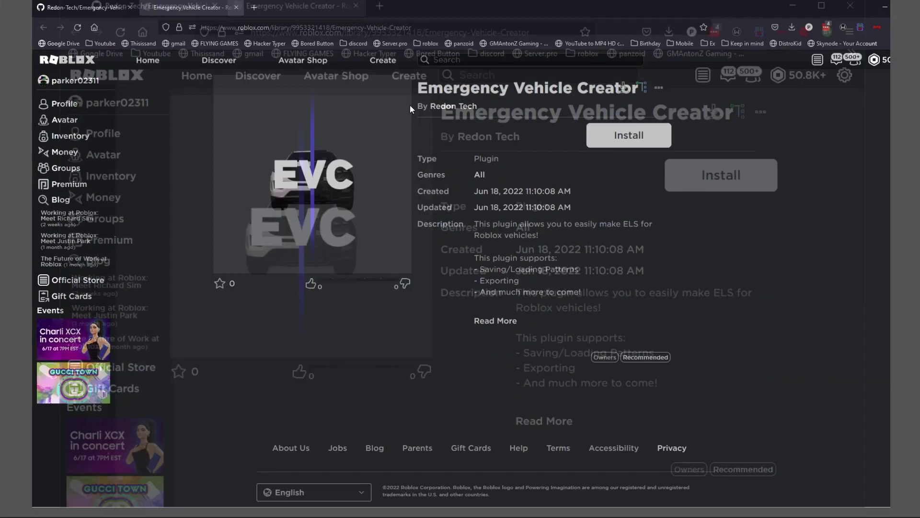
left_click(248, 506)
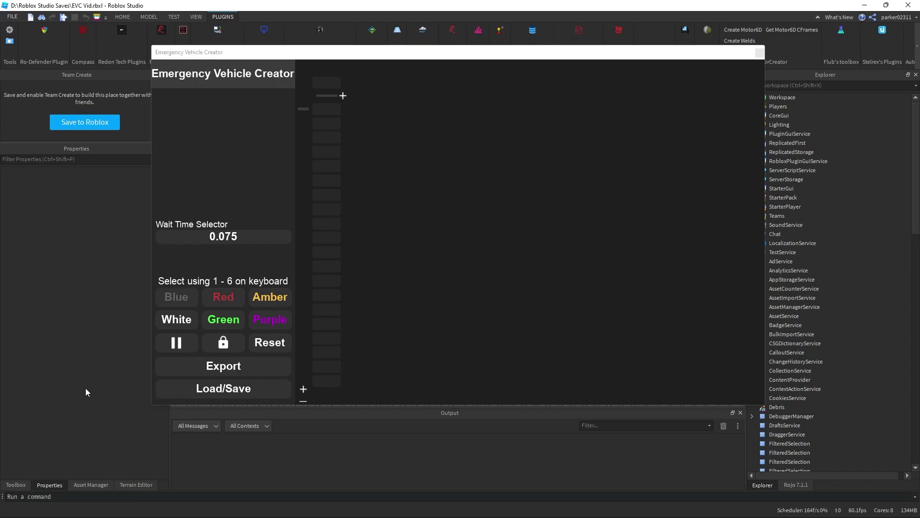
left_click_drag(321, 56, 0, 99)
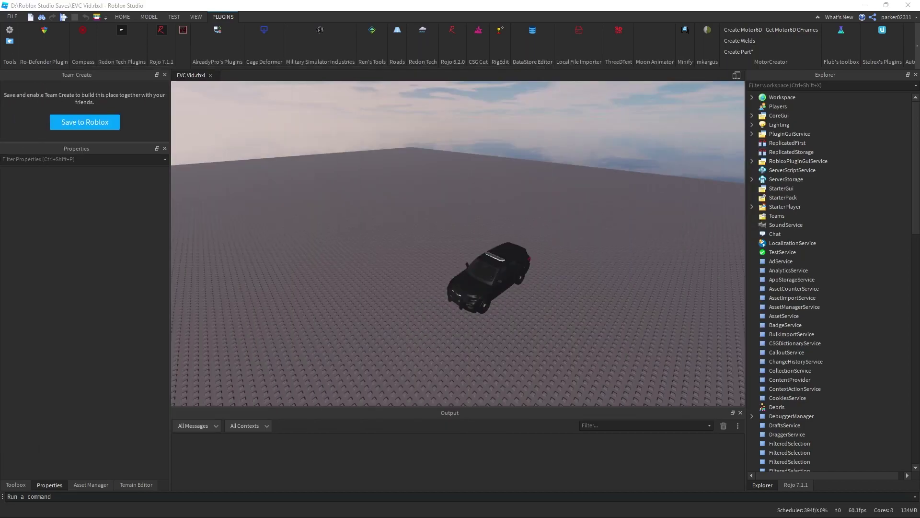
right_click_drag(177, 210, 177, 210)
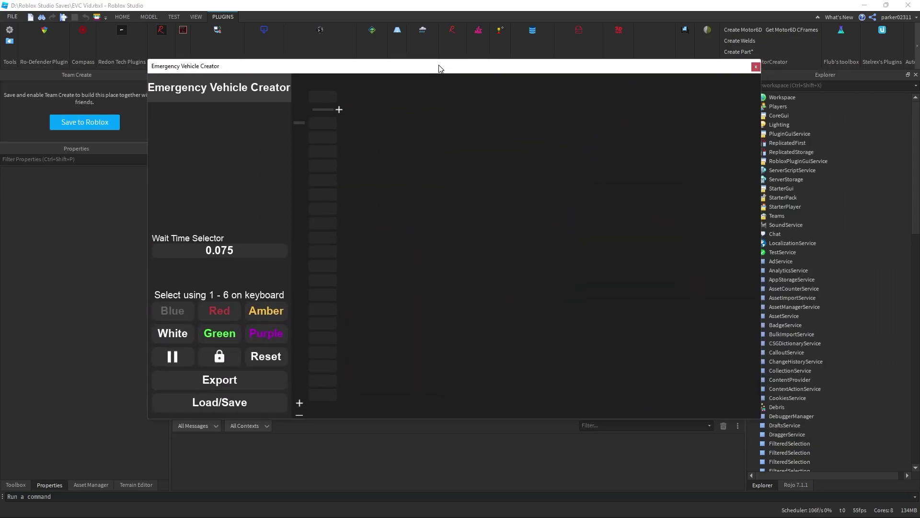
- Try switching the active color among Red, Amber, Green and Purple, and finish with Blue selected
key("3")
key("2")
key("3")
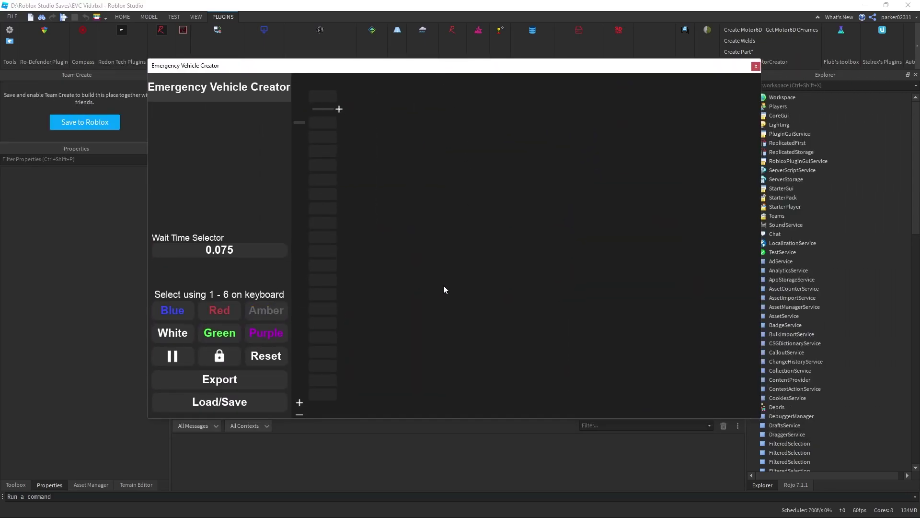
key("3")
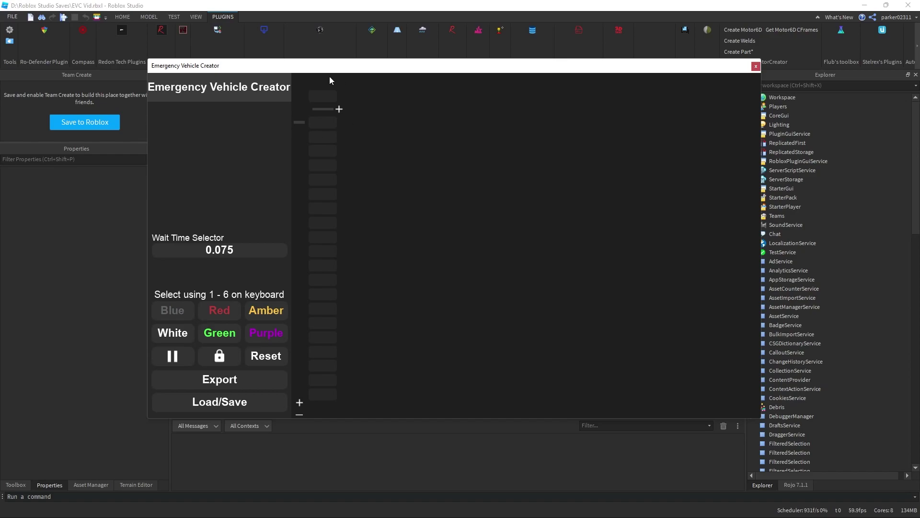
key("2")
key("3")
key("5")
key("6")
key("2")
key("1")
- Request a pattern reset and decline it, and open the Load/Save dialog and cancel it
left_click(176, 360)
left_click(271, 360)
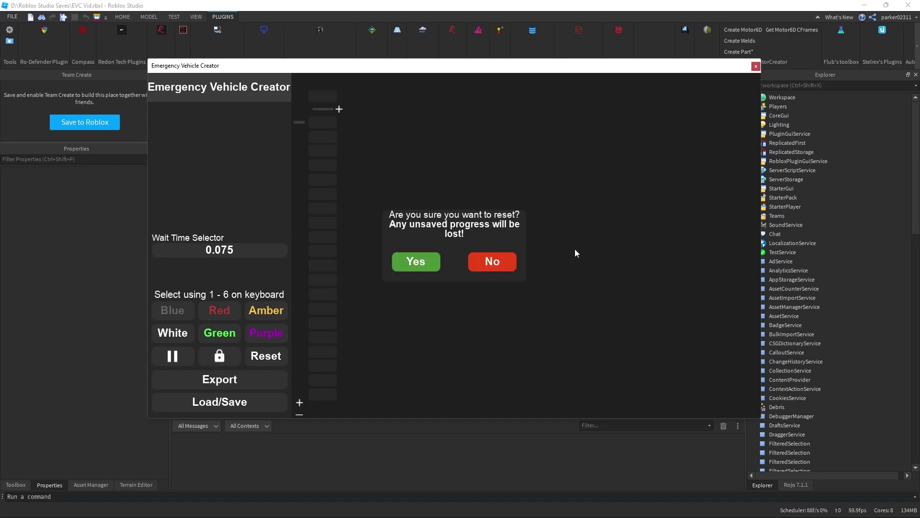
left_click(474, 270)
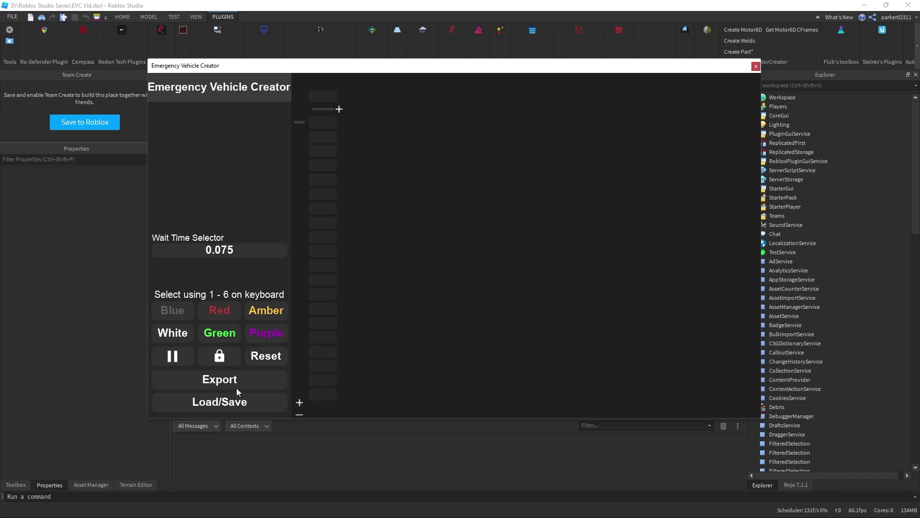
left_click(224, 401)
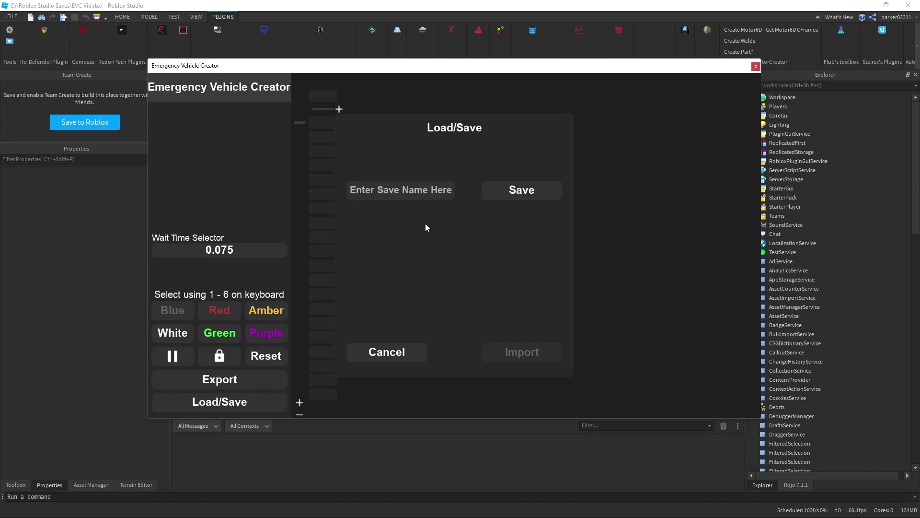
left_click(379, 359)
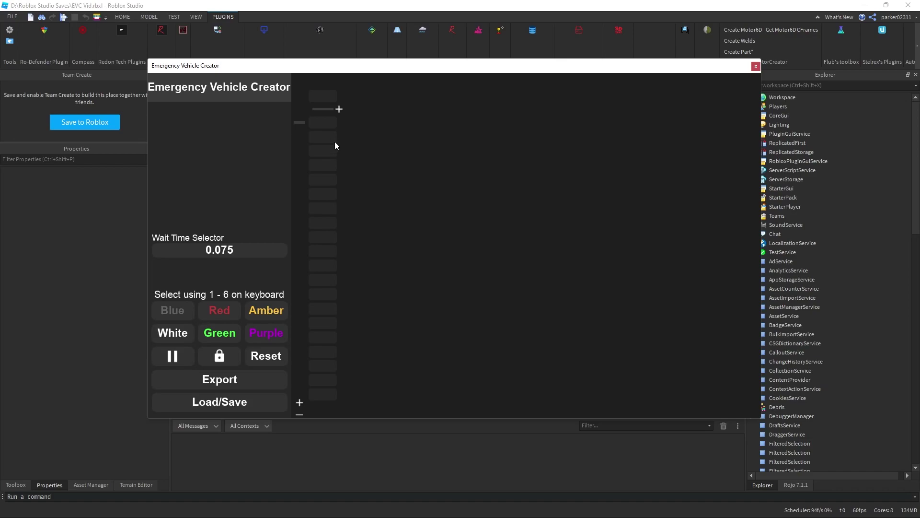
- Add ten columns to the pattern grid so the first section has eleven
left_click(339, 109)
left_click(370, 110)
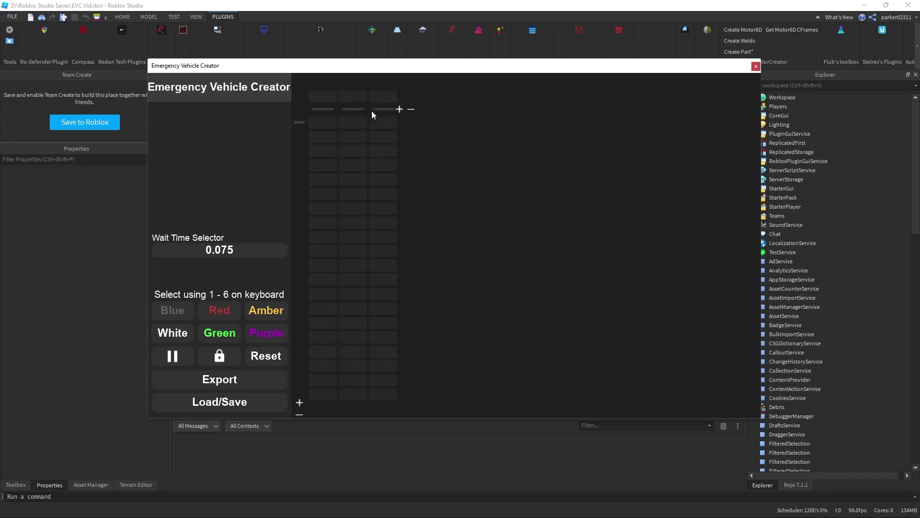
left_click(400, 109)
left_click(430, 109)
left_click(460, 109)
left_click(490, 109)
left_click(520, 110)
left_click(550, 109)
left_click(580, 109)
left_click(610, 109)
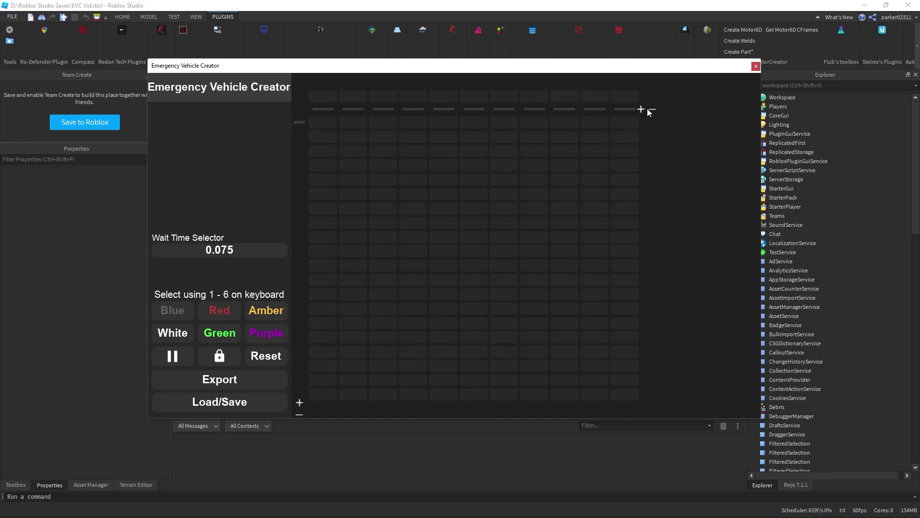
- Color the first-row cells in columns 1, 4, 7 and 10 blue
left_click(322, 122)
left_click(413, 122)
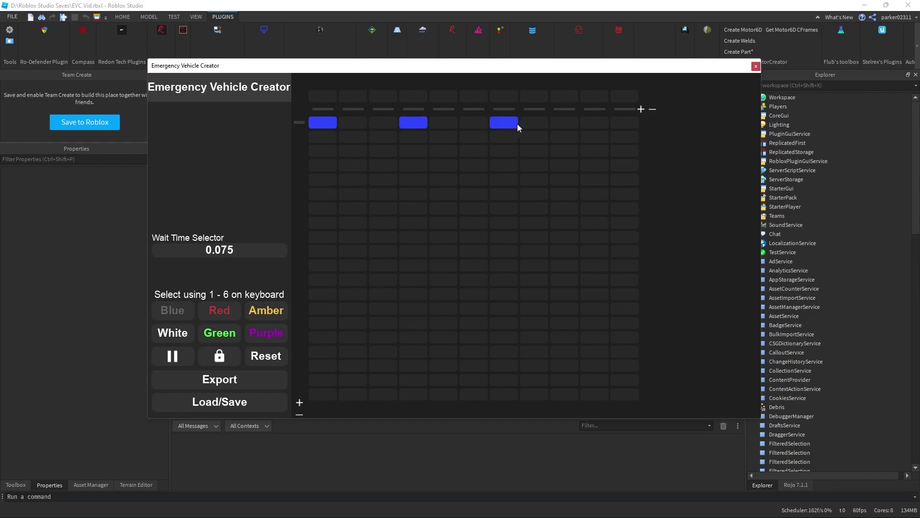
left_click(592, 124)
- Add a twelfth column to the first section and create a second section with a 0.075 wait time and one column
left_click(641, 109)
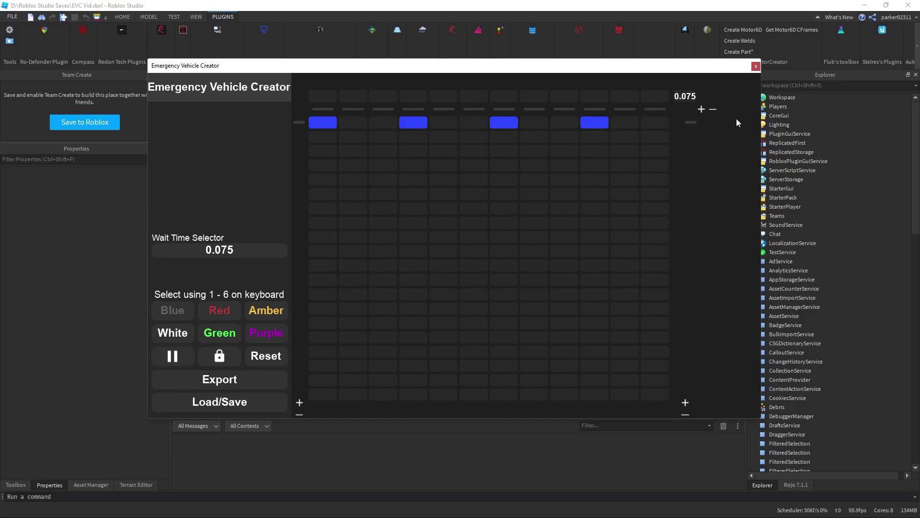
left_click(713, 109)
left_click(405, 261)
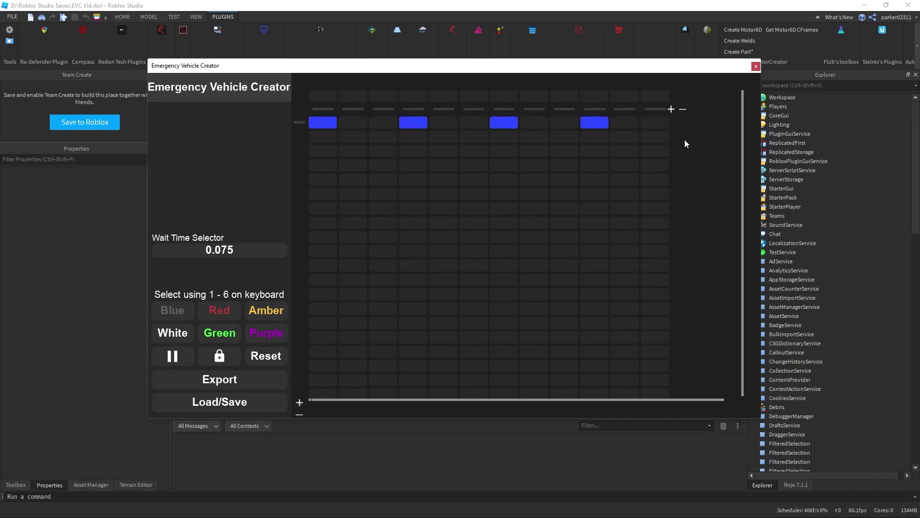
left_click(672, 110)
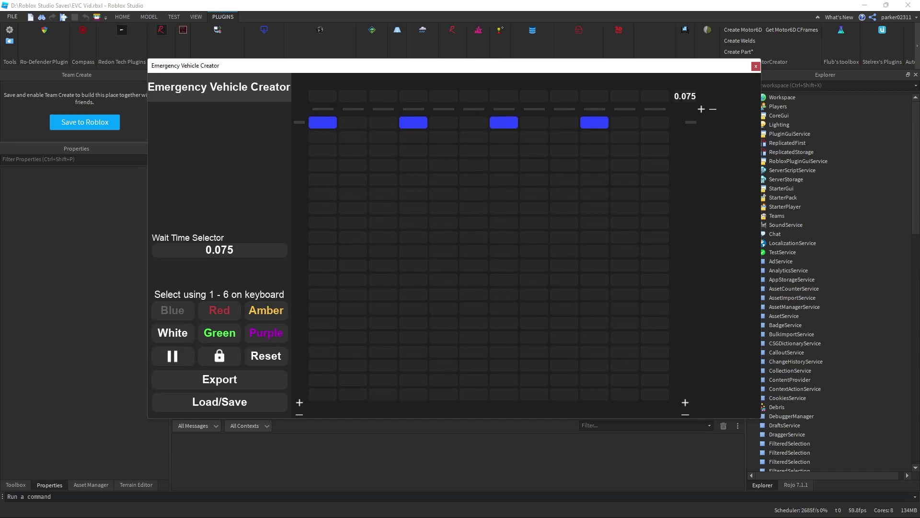
left_click(702, 110)
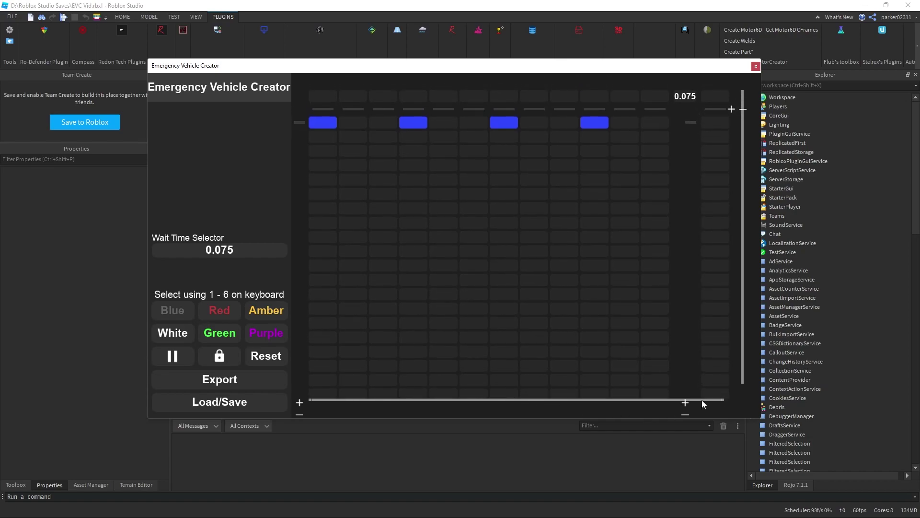
- Add nine columns to the second section so it has ten
left_click_drag(702, 400, 719, 399)
left_click(724, 109)
left_click(493, 263)
left_click(713, 109)
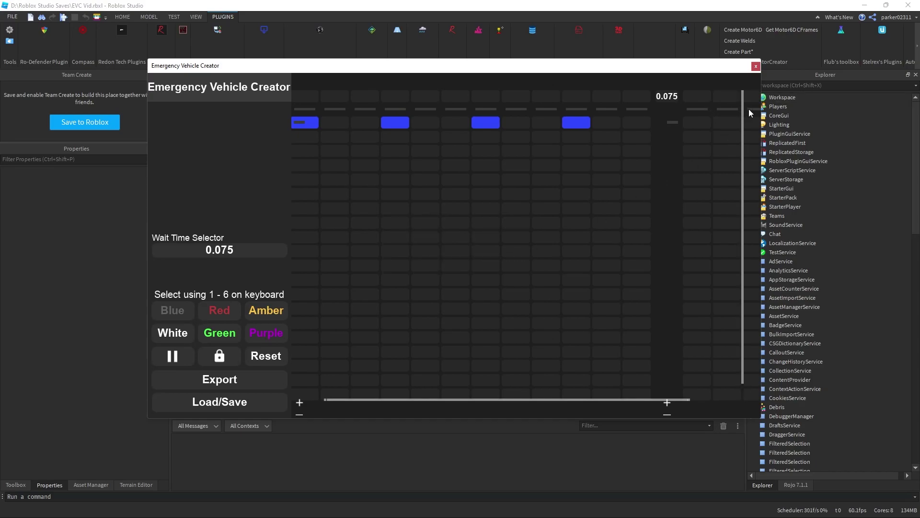
left_click_drag(597, 398, 647, 400)
left_click(713, 110)
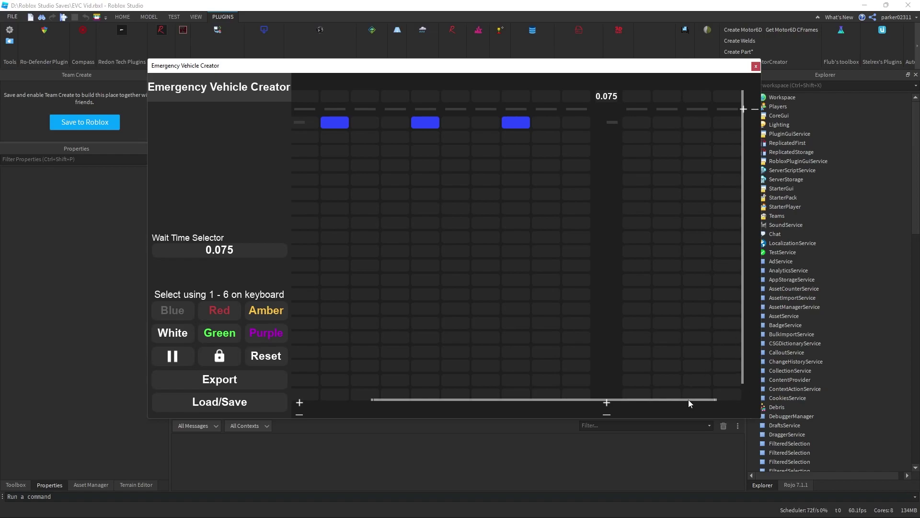
left_click_drag(685, 401, 706, 401)
left_click(679, 399)
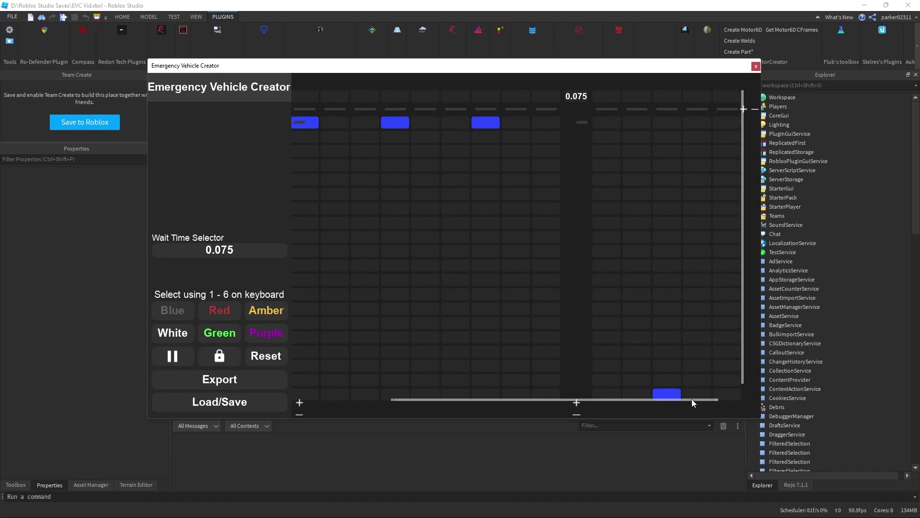
left_click(679, 398)
left_click_drag(703, 399, 802, 387)
left_click(714, 109)
left_click_drag(674, 401, 706, 399)
left_click(713, 109)
left_click(713, 108)
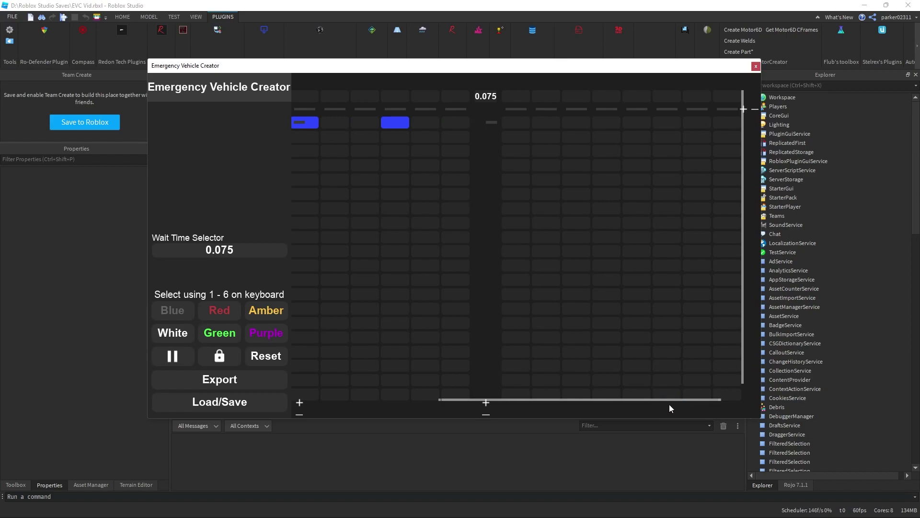
left_click_drag(661, 402, 731, 124)
left_click(714, 109)
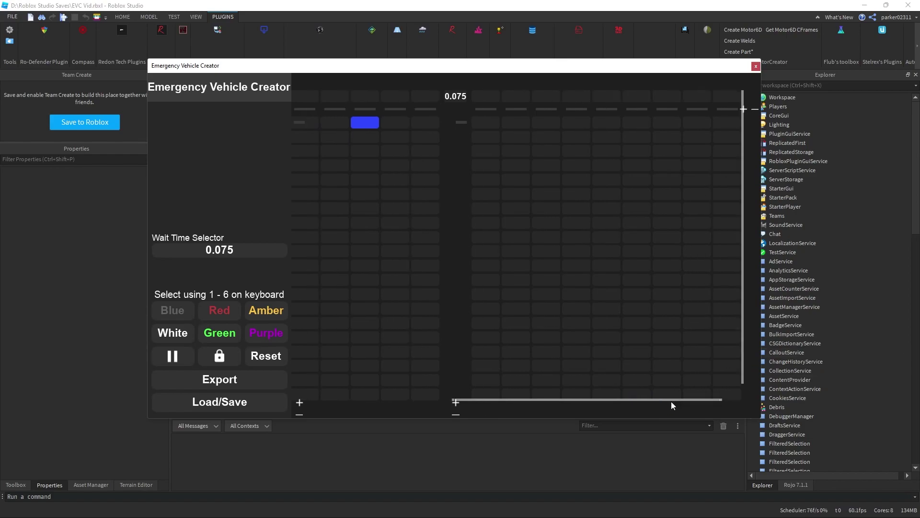
left_click_drag(671, 401, 703, 271)
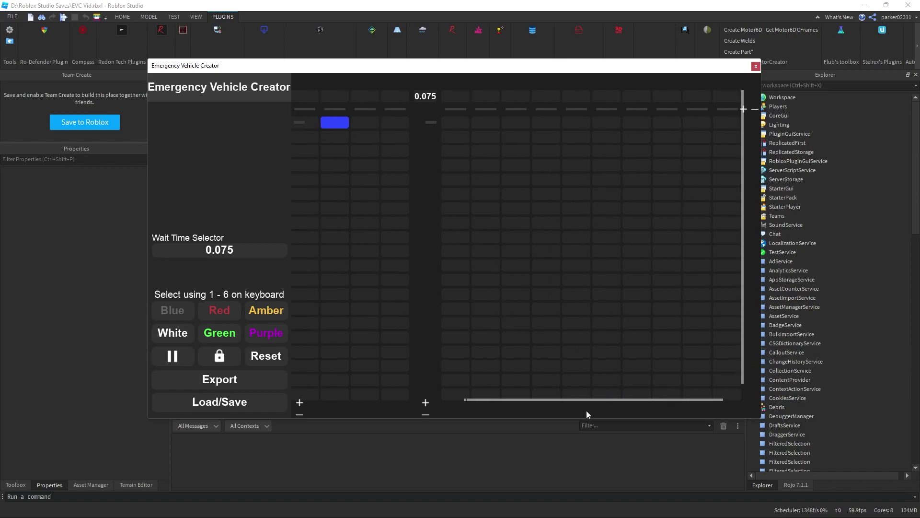
left_click_drag(576, 400, 562, 171)
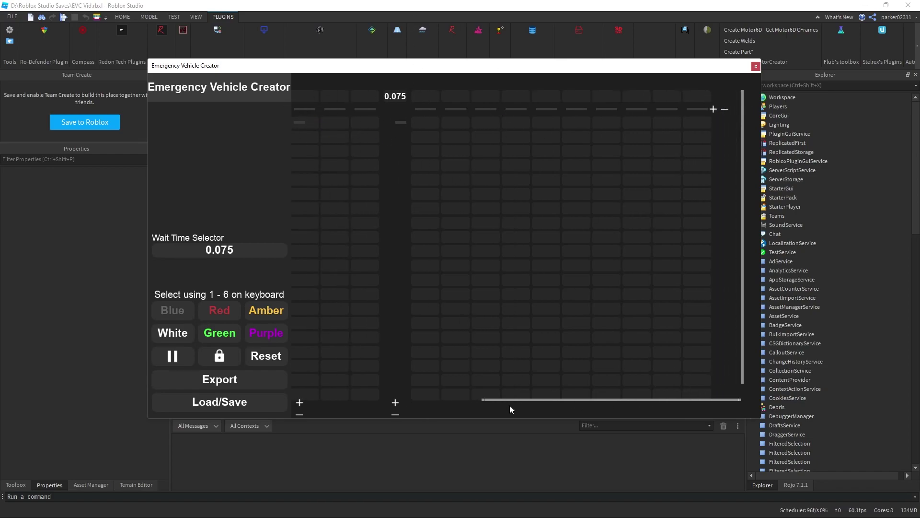
- Clear the blue cells from the first row of the first section
left_click_drag(504, 399, 300, 387)
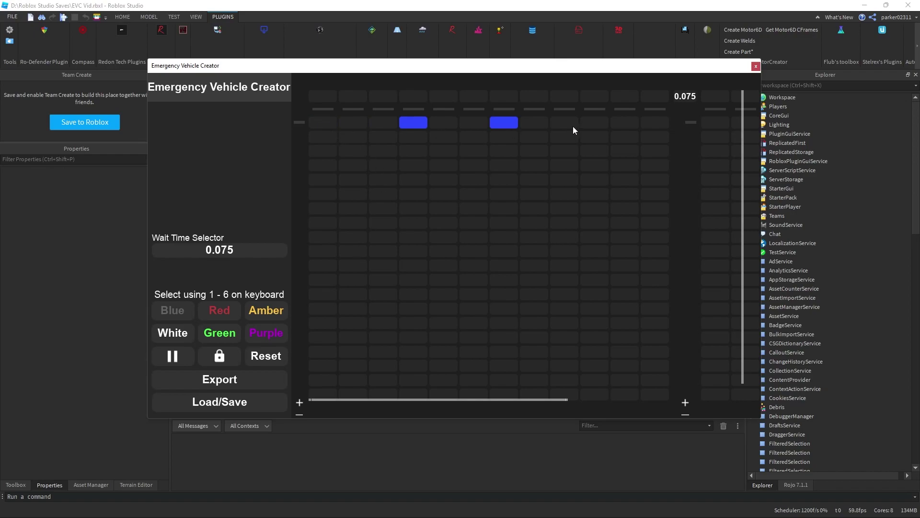
left_click(511, 120)
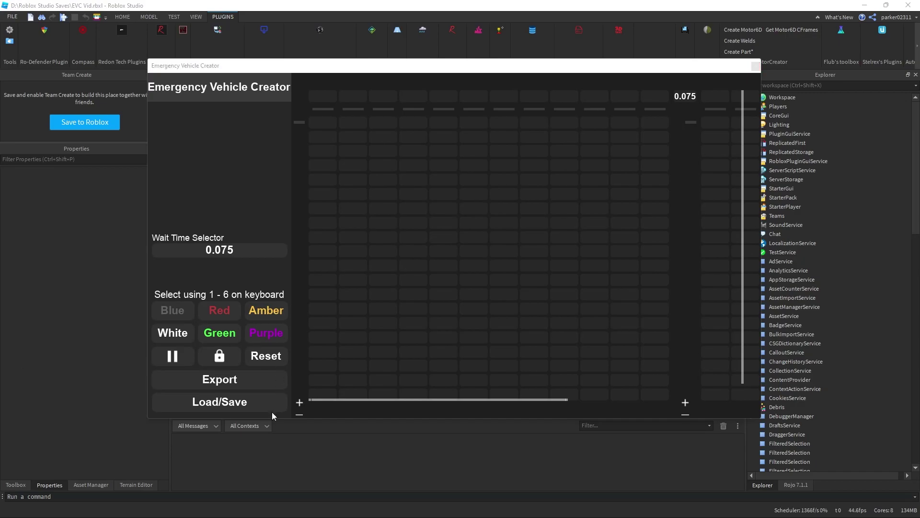
left_click(298, 148)
left_click(241, 507)
- Color the top three cells of the first section's first column and the first-row cells in columns 3 and 5 blue, and clear them again
left_click(297, 124)
left_click(321, 140)
left_click(323, 151)
left_click(391, 124)
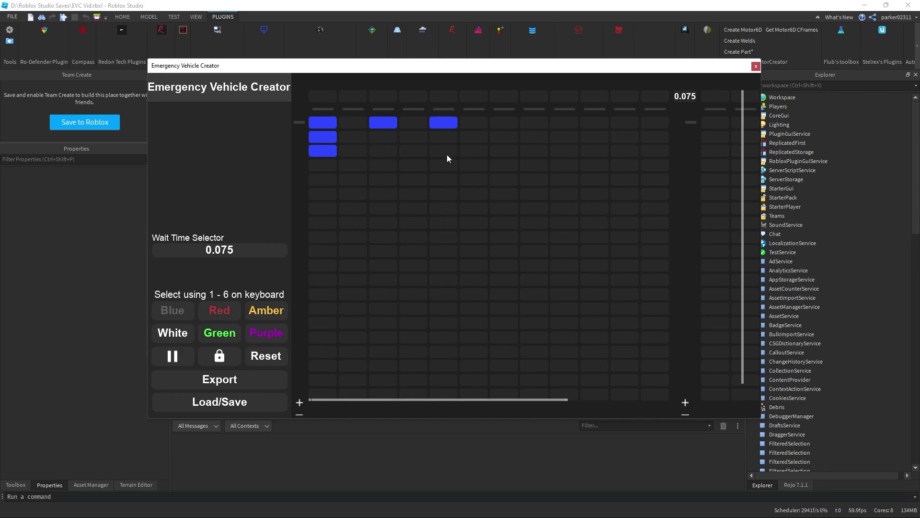
left_click(440, 122)
left_click(334, 122)
left_click(326, 138)
left_click(327, 150)
- Color the first-row and third-row cells of the second section's first column blue
scroll(422, 397, "down", 1)
scroll(422, 397, "up", 1)
scroll(422, 398, "down", 1)
left_click_drag(424, 399, 531, 398)
left_click(534, 137)
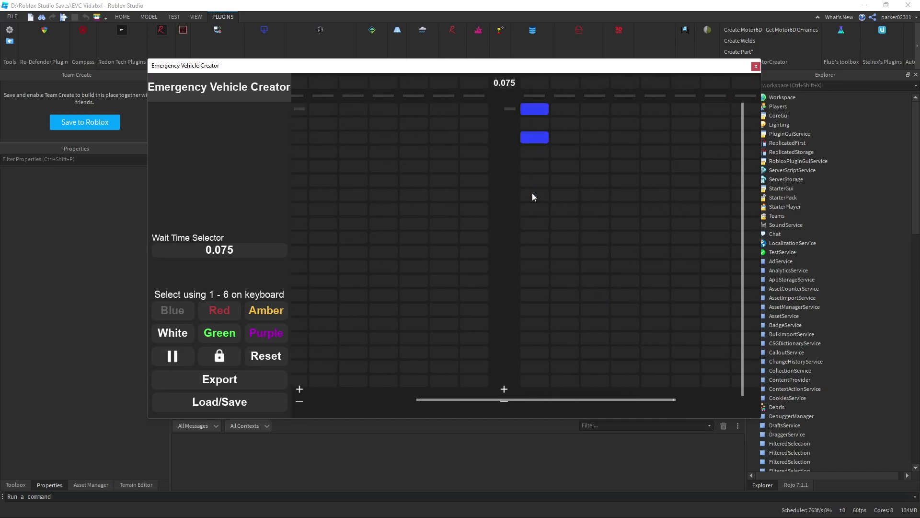
- Lock the pattern grid, try painting strokes across the cells of both sections, and unlock the grid again
left_click(219, 355)
mouse_move(544, 110)
left_mouse_down()
mouse_move(533, 313)
mouse_move(534, 124)
left_mouse_up()
left_click_drag(544, 315, 531, 370)
mouse_move(531, 370)
right_mouse_down()
mouse_move(534, 96)
mouse_move(537, 221)
right_mouse_up()
mouse_move(527, 401)
left_mouse_down()
mouse_move(444, 392)
mouse_move(370, 296)
left_mouse_up()
mouse_move(323, 119)
left_mouse_down()
mouse_move(435, 143)
mouse_move(622, 297)
mouse_move(647, 358)
left_mouse_up()
mouse_move(647, 358)
right_mouse_down()
mouse_move(626, 301)
mouse_move(642, 305)
mouse_move(563, 217)
mouse_move(547, 235)
mouse_move(448, 149)
mouse_move(395, 128)
mouse_move(314, 125)
right_mouse_up()
left_click(220, 359)
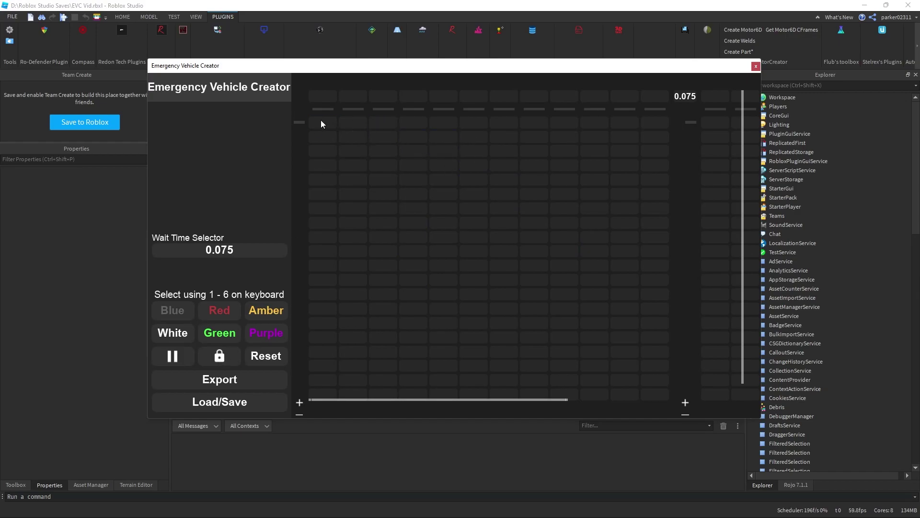
- Paint blue cells down the first section's first column as far as row 10, and clear them again
left_click(324, 138)
left_click(325, 149)
left_click_drag(329, 165, 321, 234)
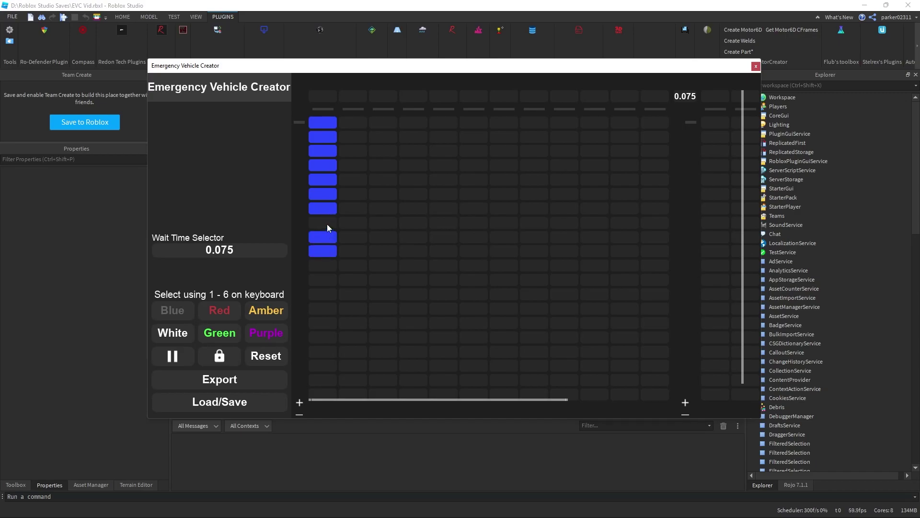
mouse_move(323, 253)
right_mouse_down()
mouse_move(328, 170)
mouse_move(317, 132)
right_mouse_up()
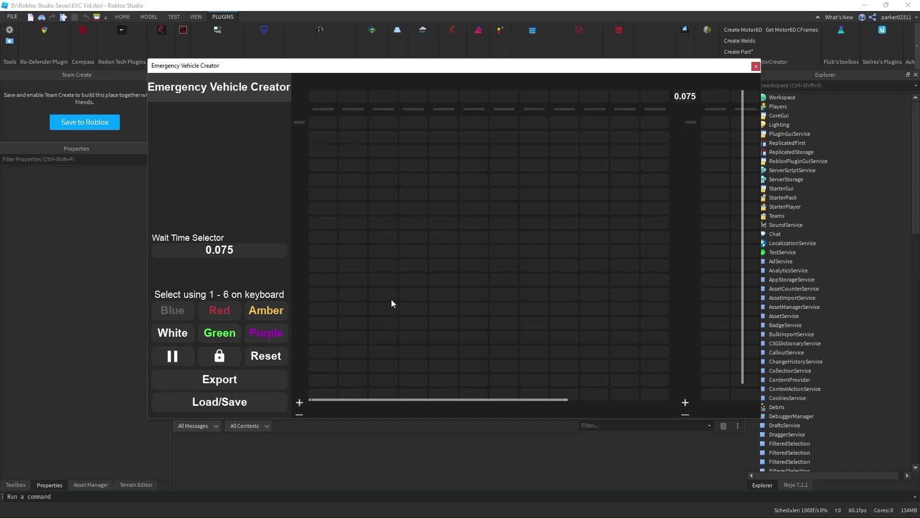
- Lock the pattern grid and try painting strokes across the first section's cells
left_click(236, 359)
left_click_drag(380, 401, 385, 371)
left_click_drag(350, 328, 311, 360)
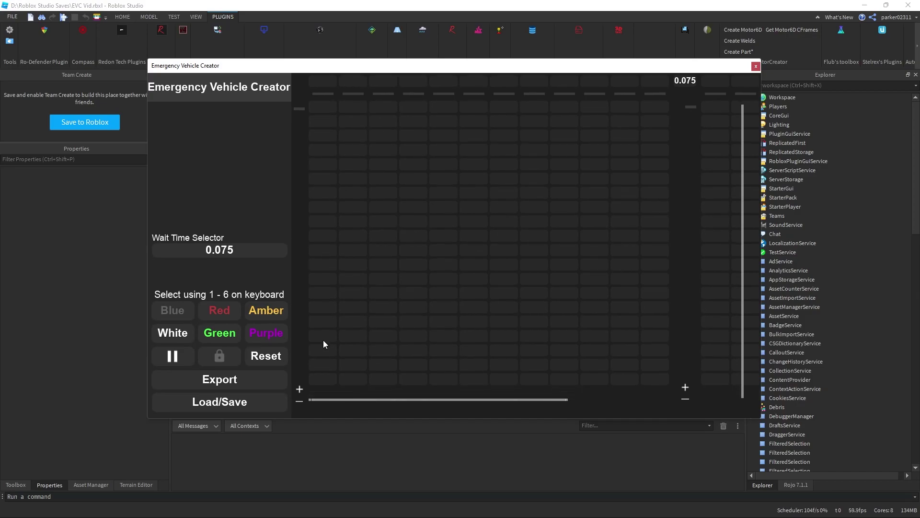